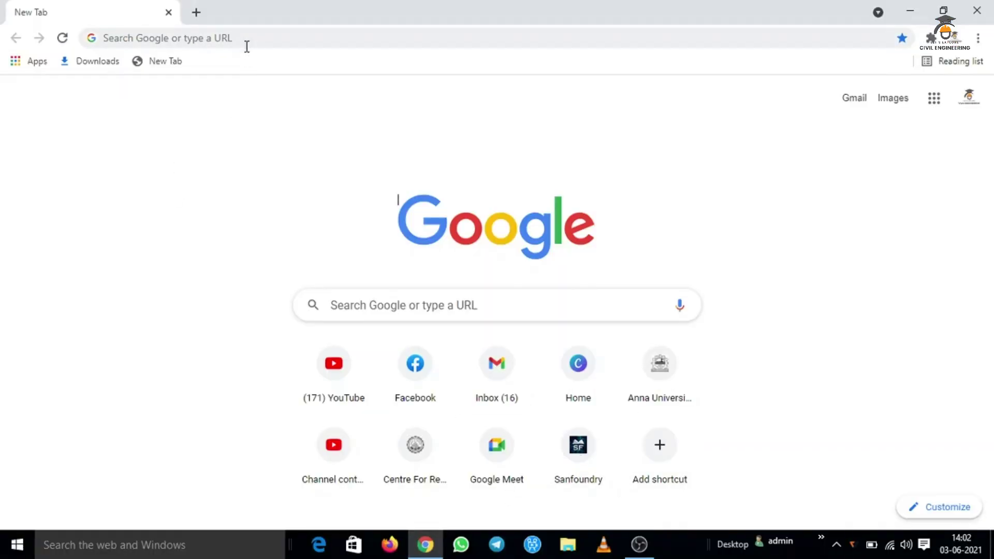
Step: Search the web for "googele classroom"
click(247, 40)
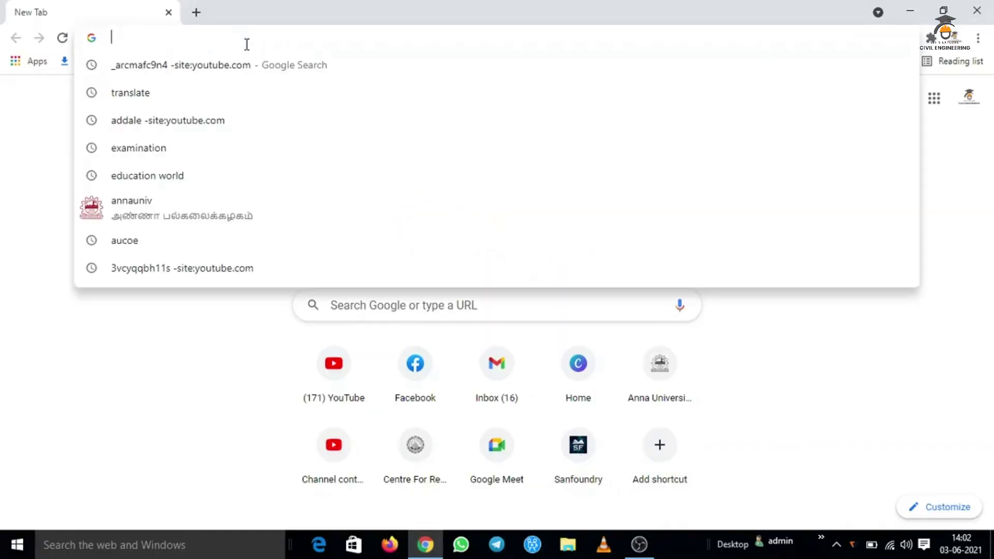
text(googel)
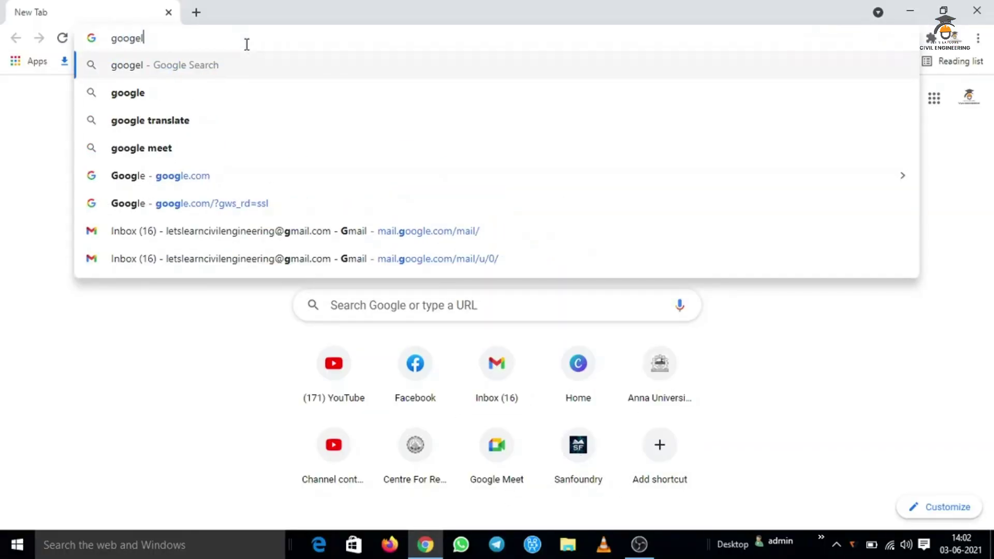
text(e class)
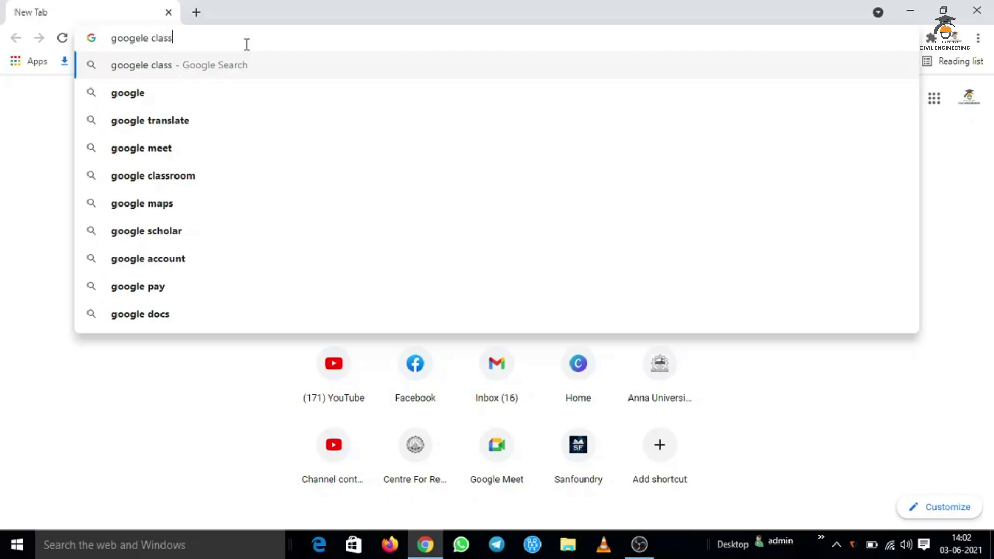
text(room)
key(Return)
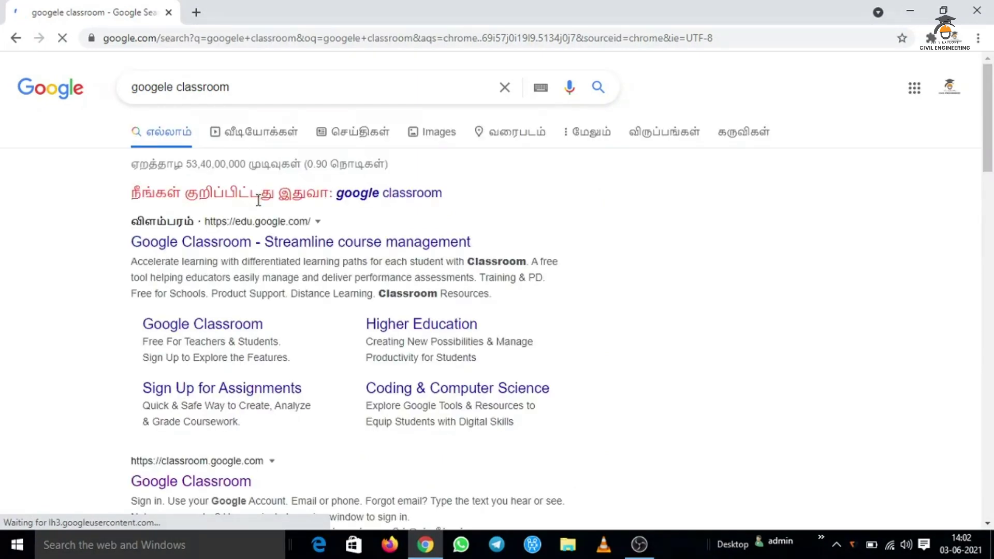
Step: Open the Google Classroom site from the search results and switch to the teacher's personal Gmail account
click(201, 481)
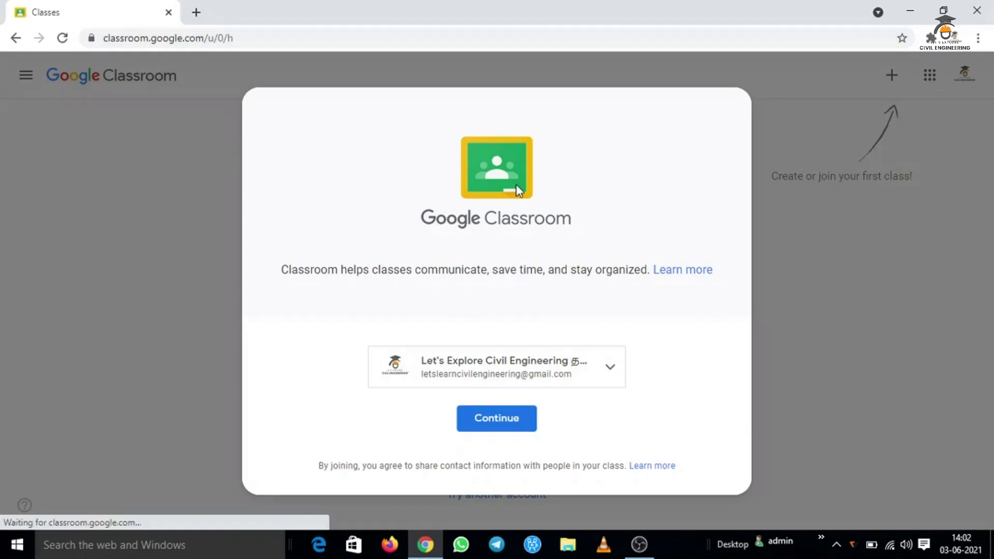
click(533, 372)
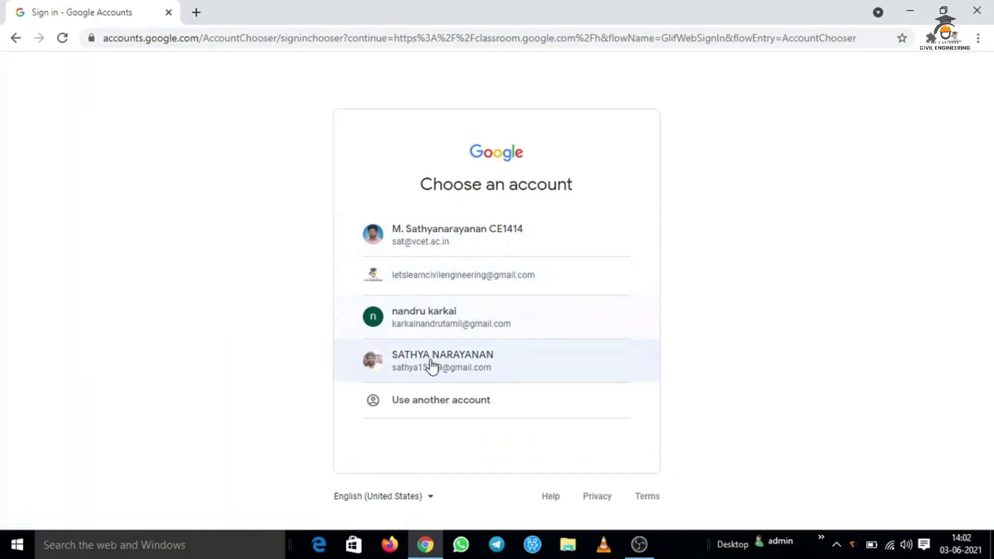
click(430, 362)
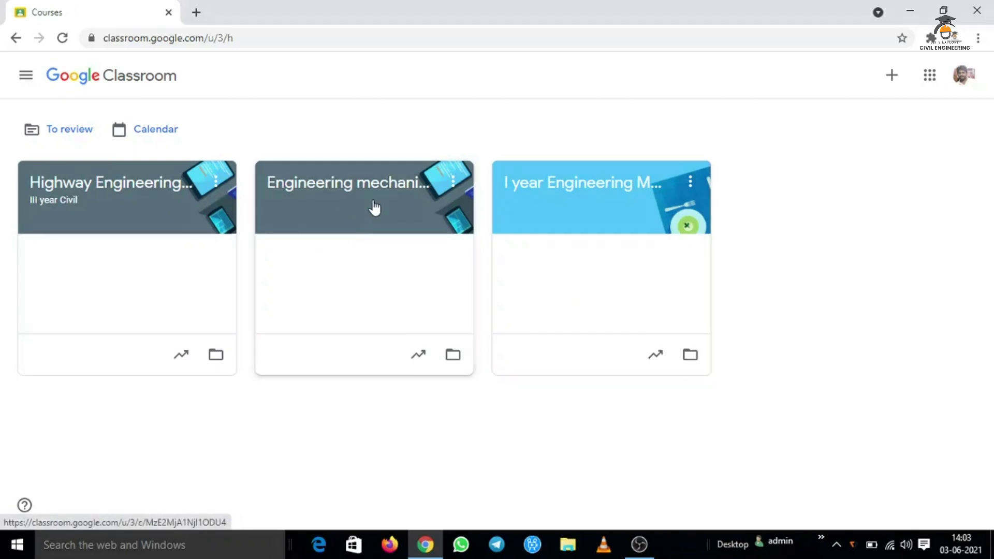
Step: Start creating a new class and accept the notice about not using Classroom at a school or university with students
click(891, 78)
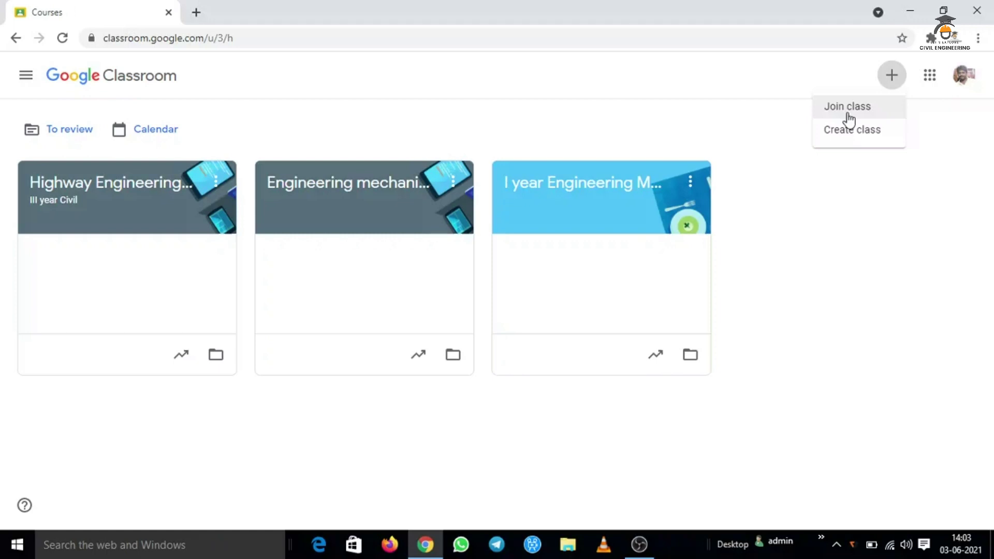
click(838, 131)
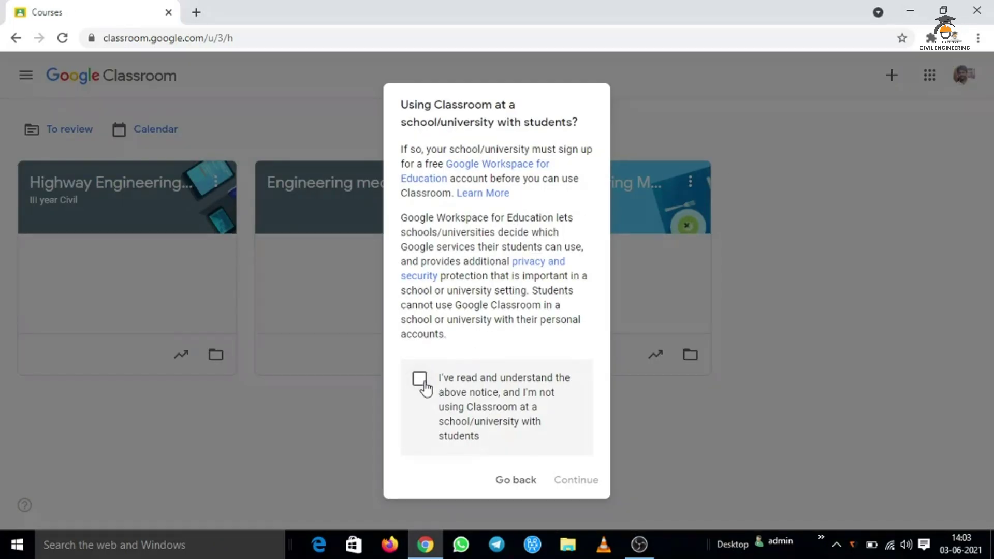
click(424, 383)
click(573, 485)
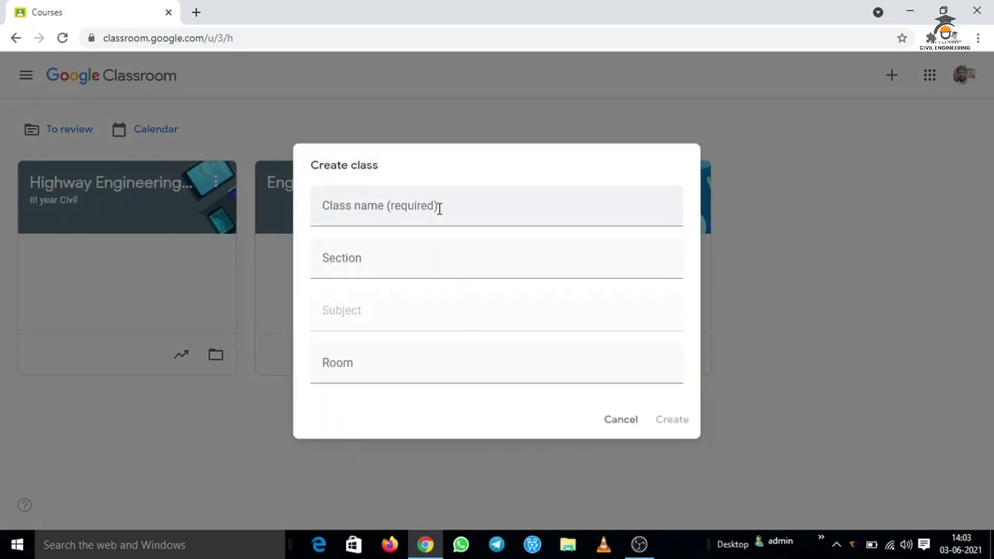
Step: Name the new class CADD Lab and set its section to I year Civil Engineering
click(439, 207)
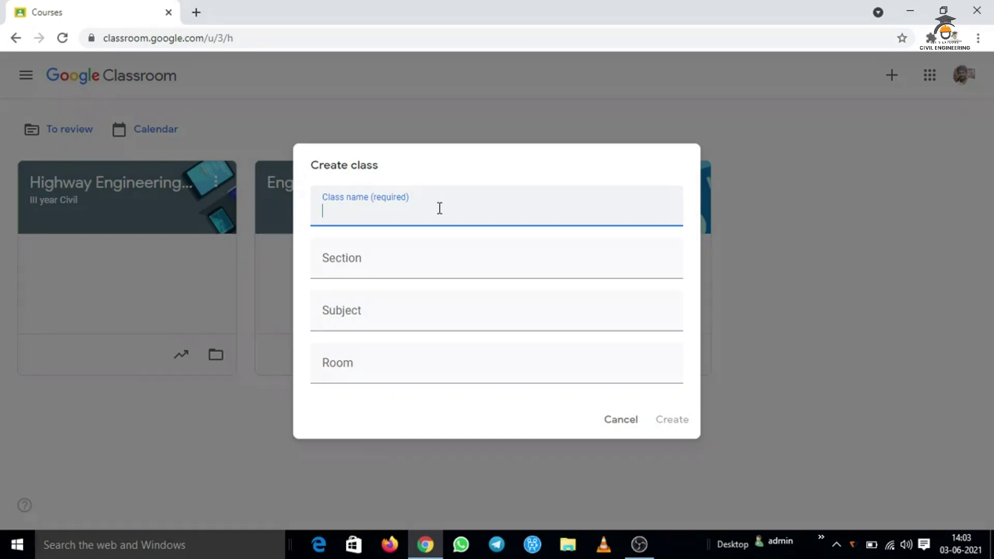
text(CADD Lab)
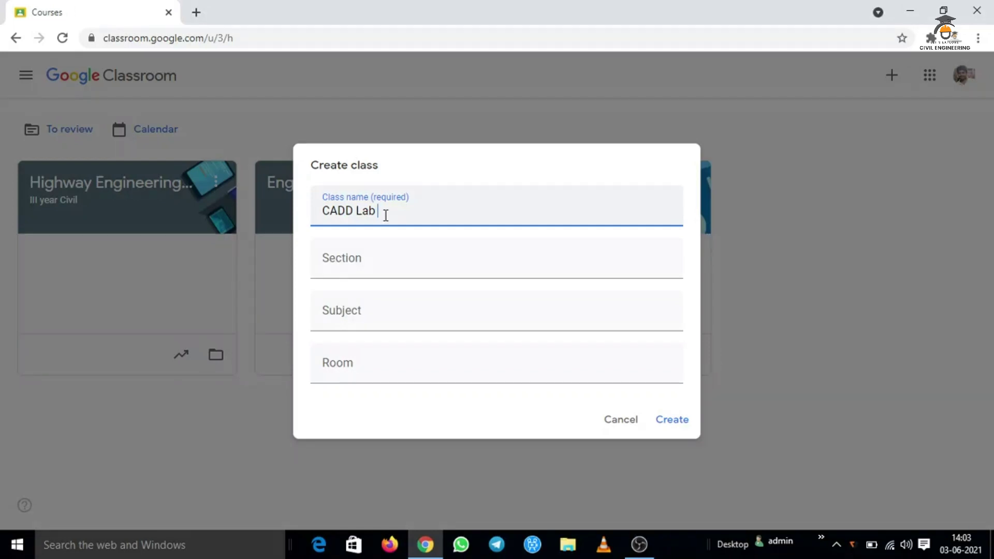
key(Tab)
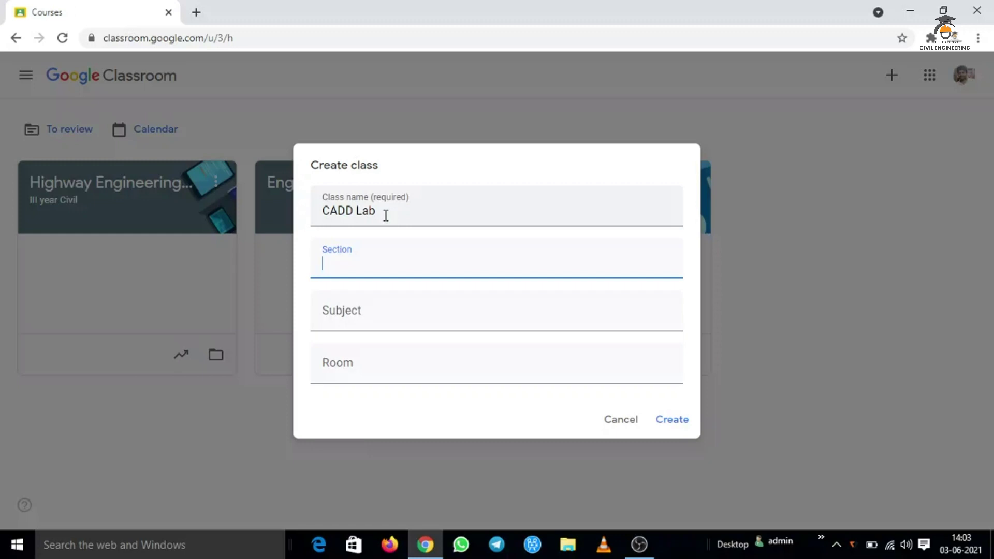
text(I year Civil Engineerin)
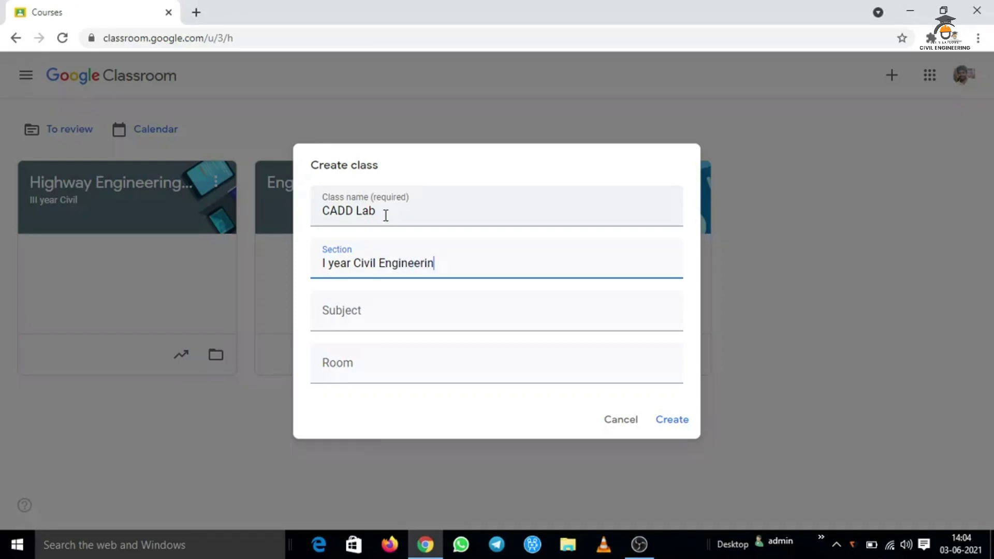
text(g)
Step: Set the subject to Computer Aided Building Drawing, leave the room empty, and create the class
key(Tab)
text(C)
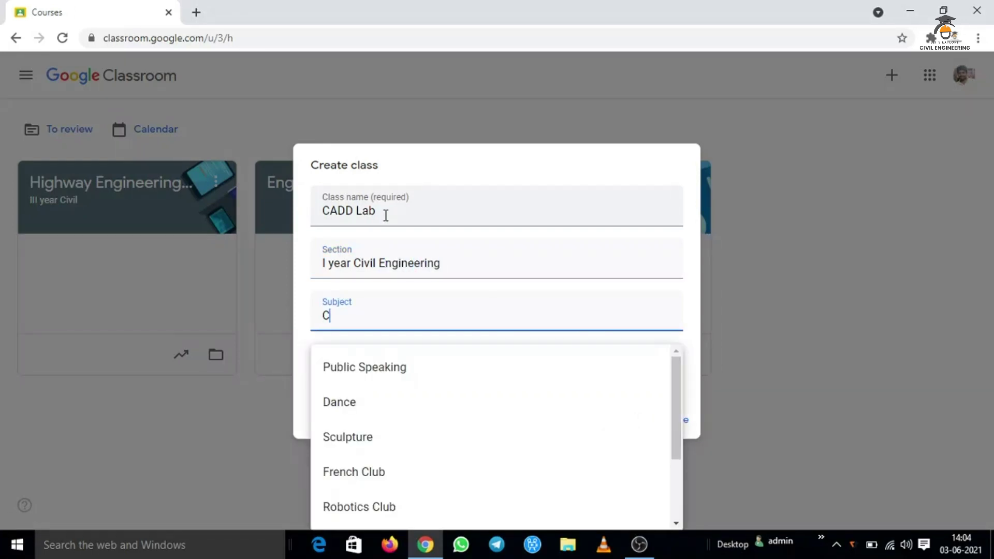
text(omputer )
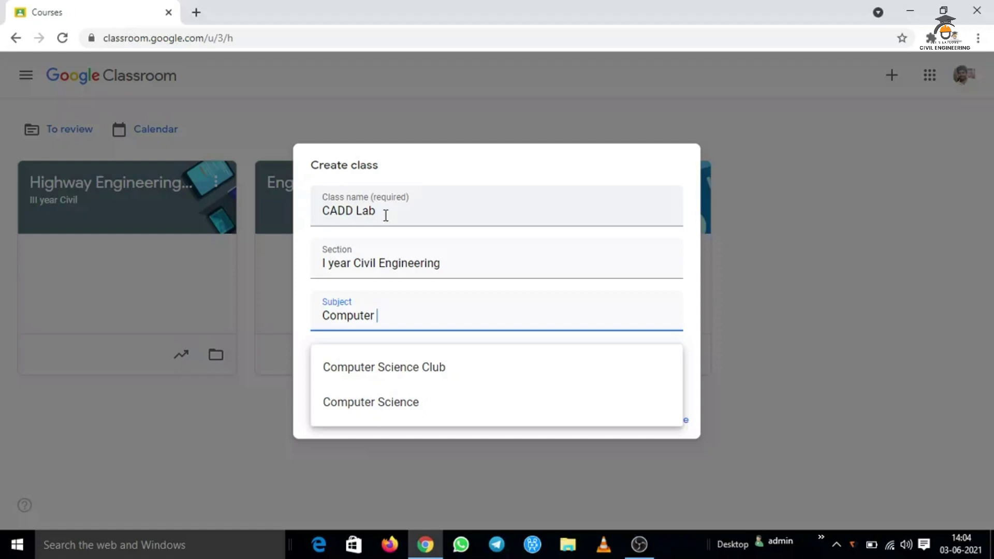
text(Aided Building D)
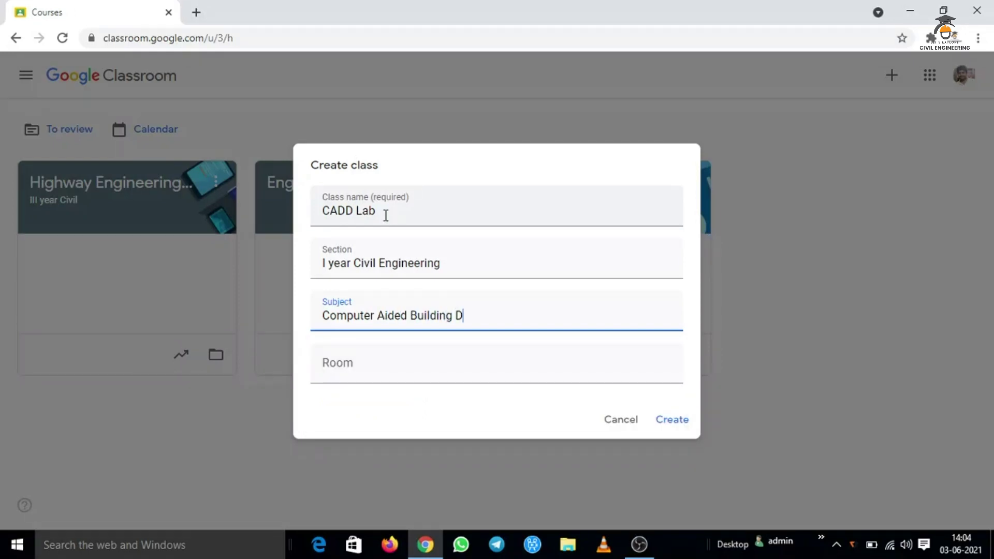
text(rawing)
key(Tab)
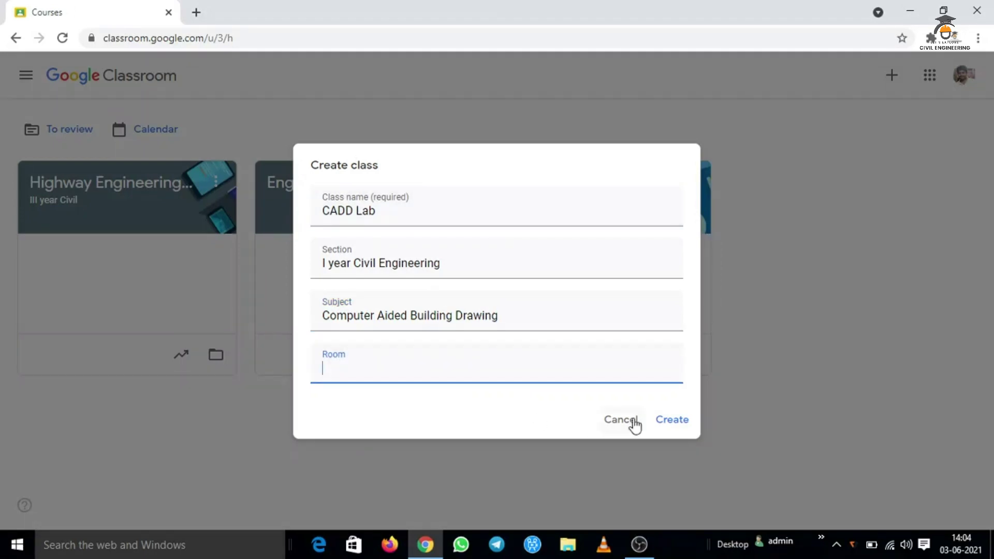
click(675, 420)
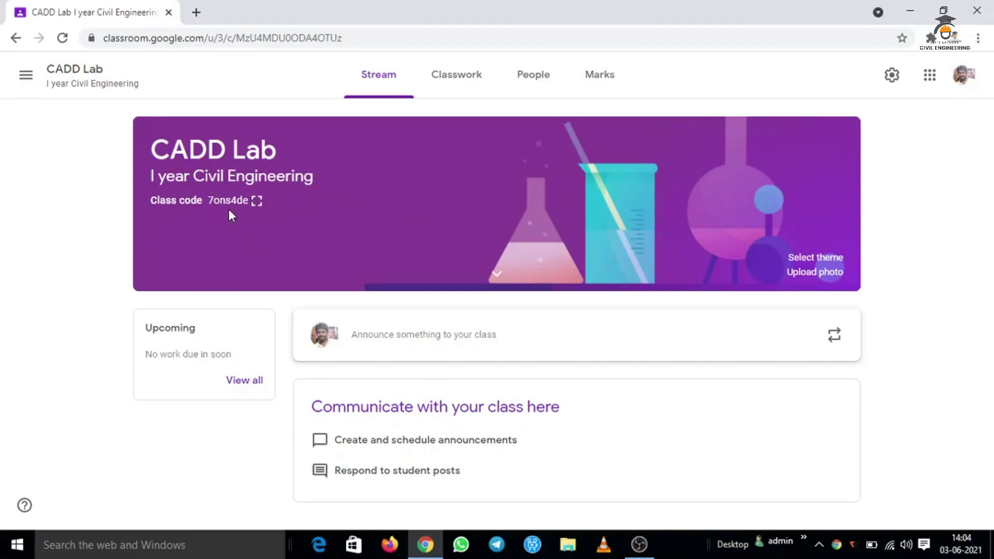
Step: Display the CADD Lab class code enlarged, copy the class invitation link, and close the code display
click(257, 202)
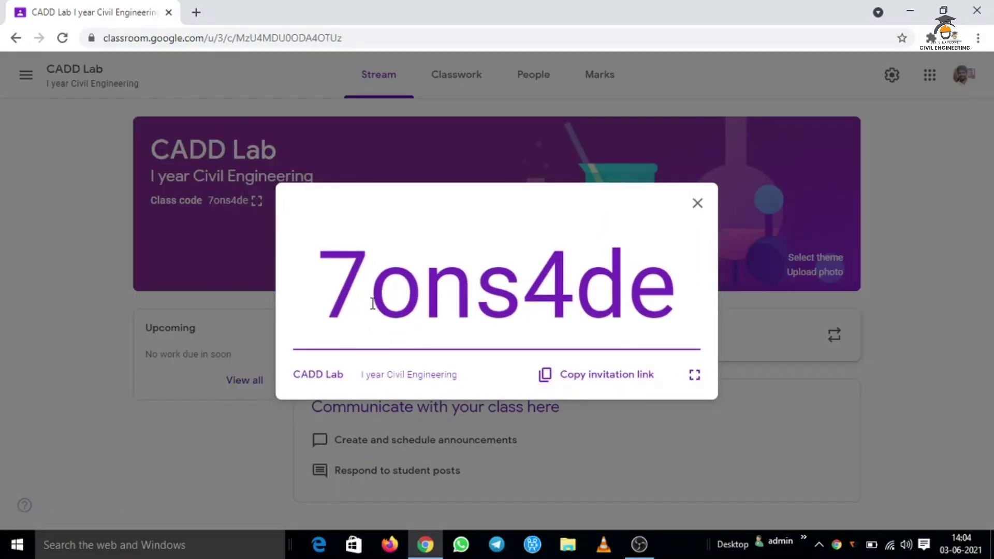
click(587, 382)
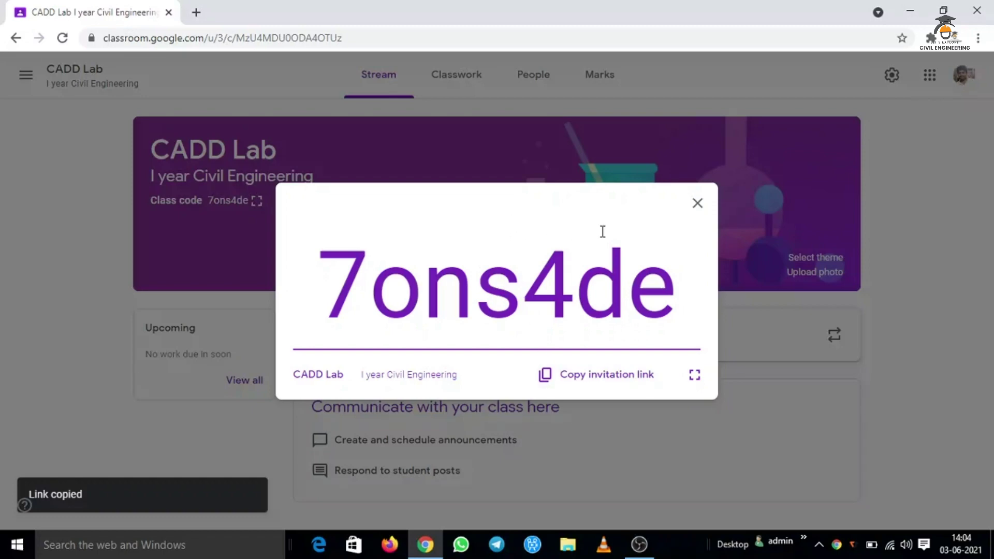
click(698, 205)
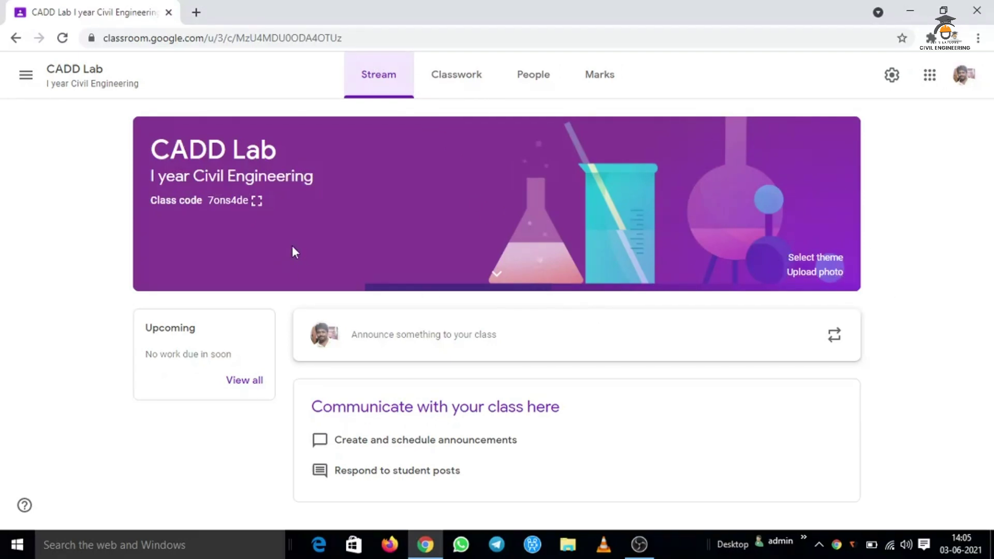
Step: Look through the Classwork, People, Marks and Stream pages of the CADD Lab class
click(450, 87)
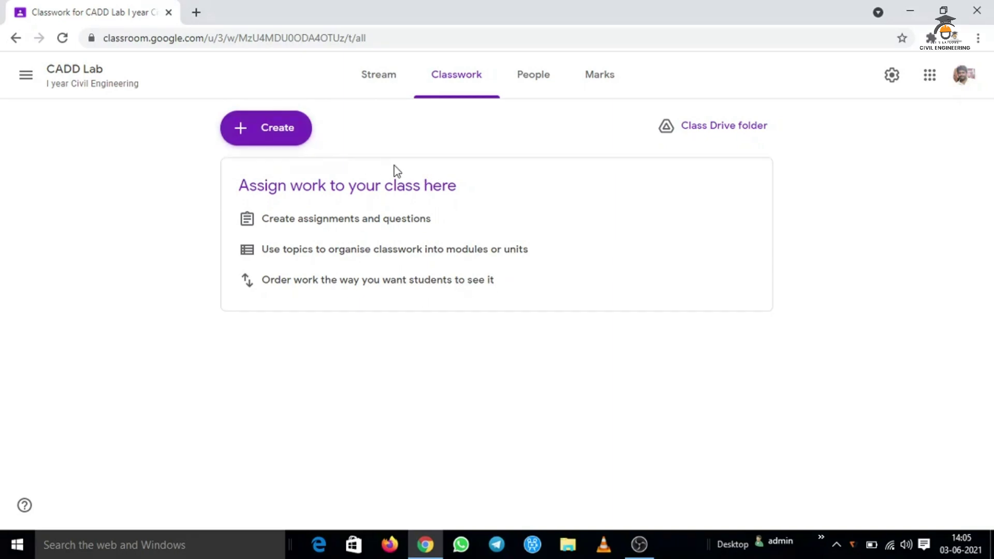
click(535, 84)
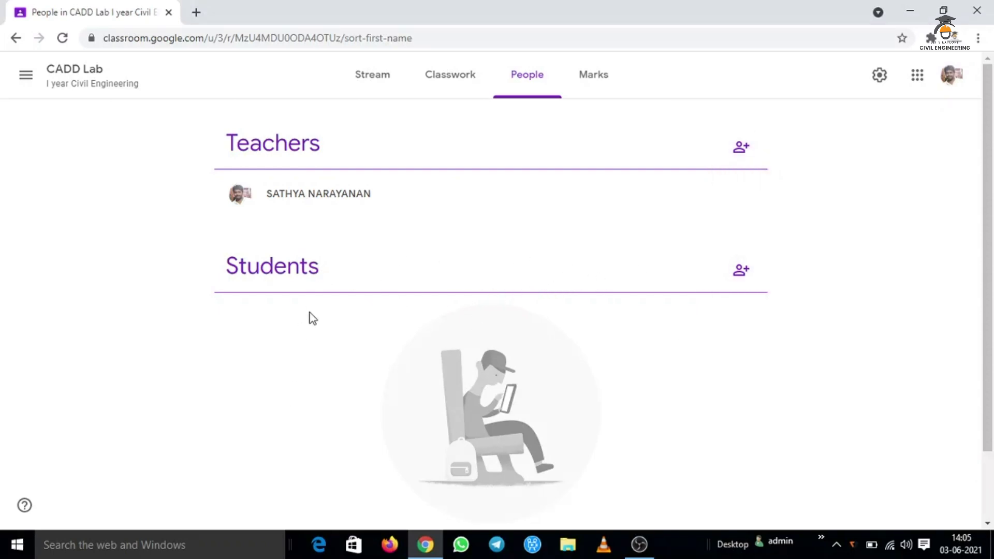
click(589, 87)
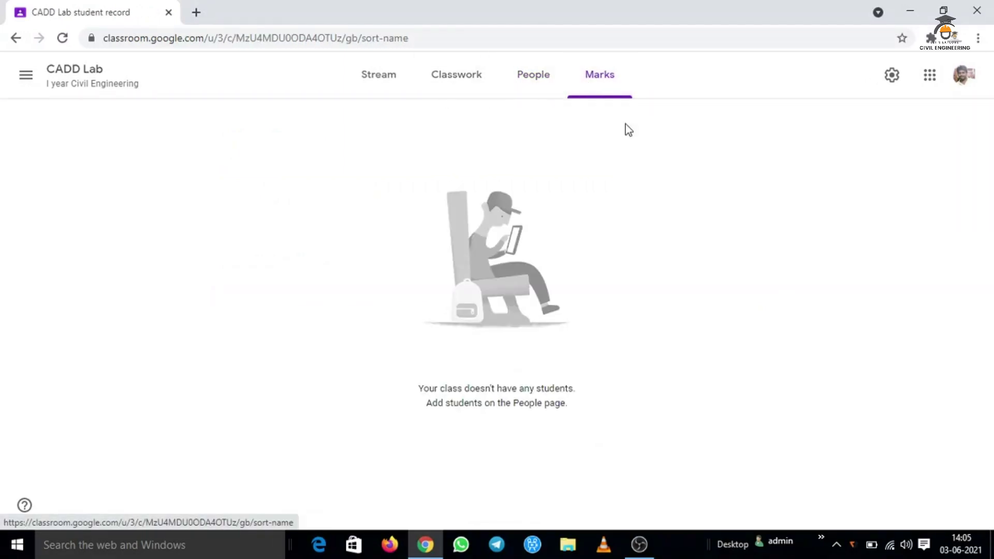
click(451, 96)
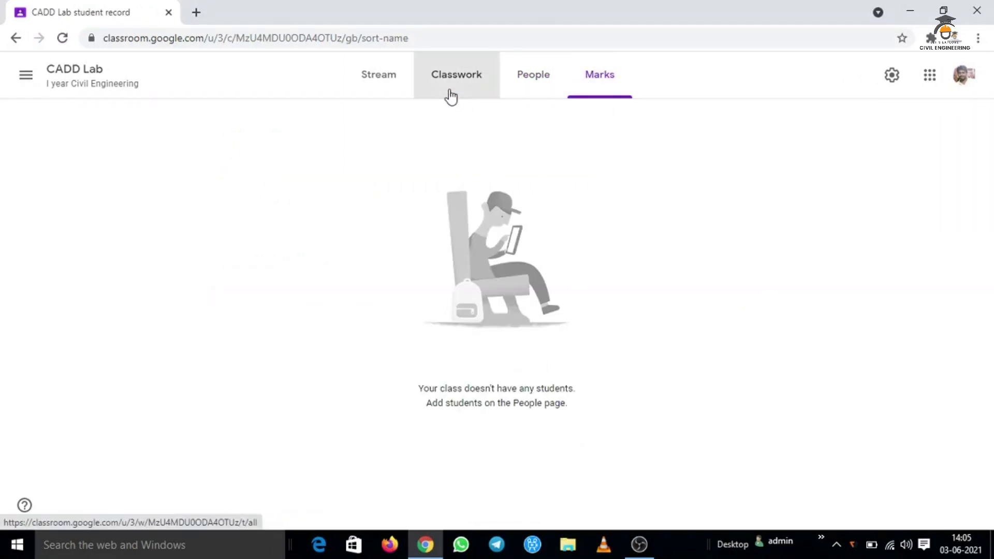
click(395, 83)
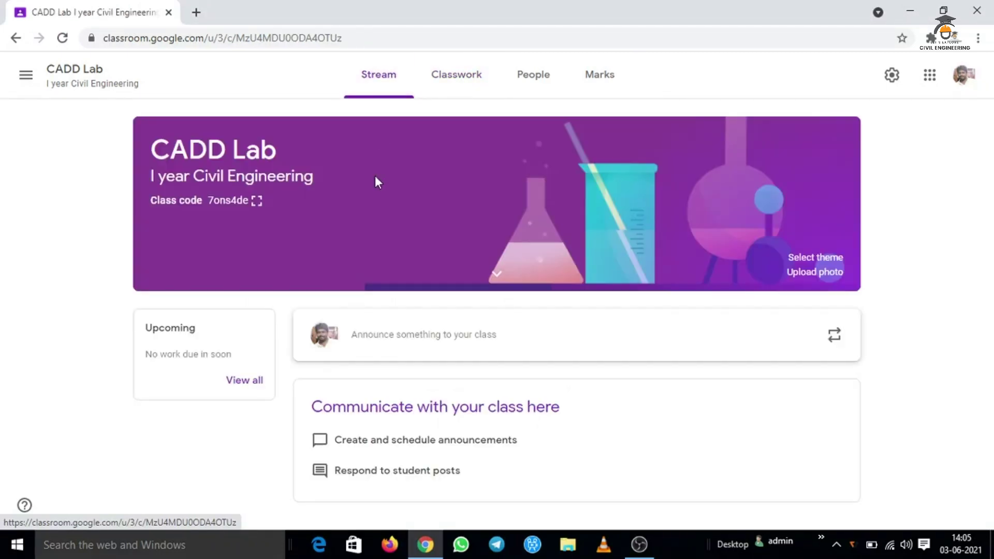
click(446, 89)
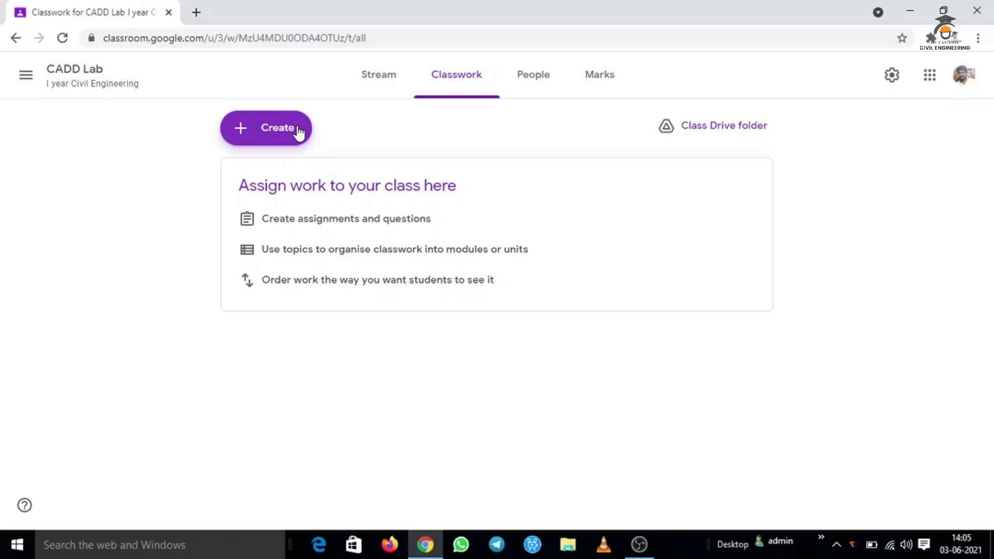
Step: Switch to the Engineering mechanics 20-21 Even class and view the assignment posts in its stream
click(25, 76)
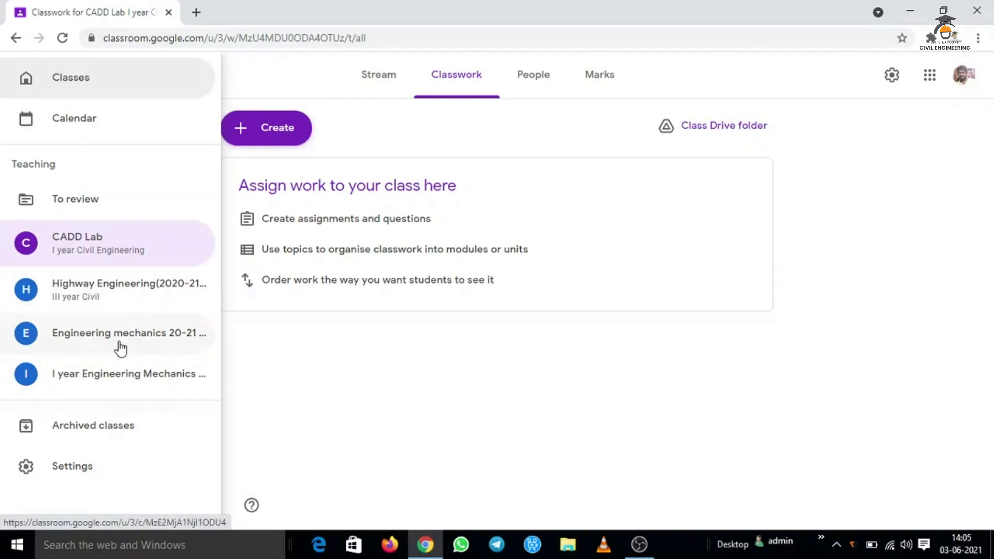
click(154, 337)
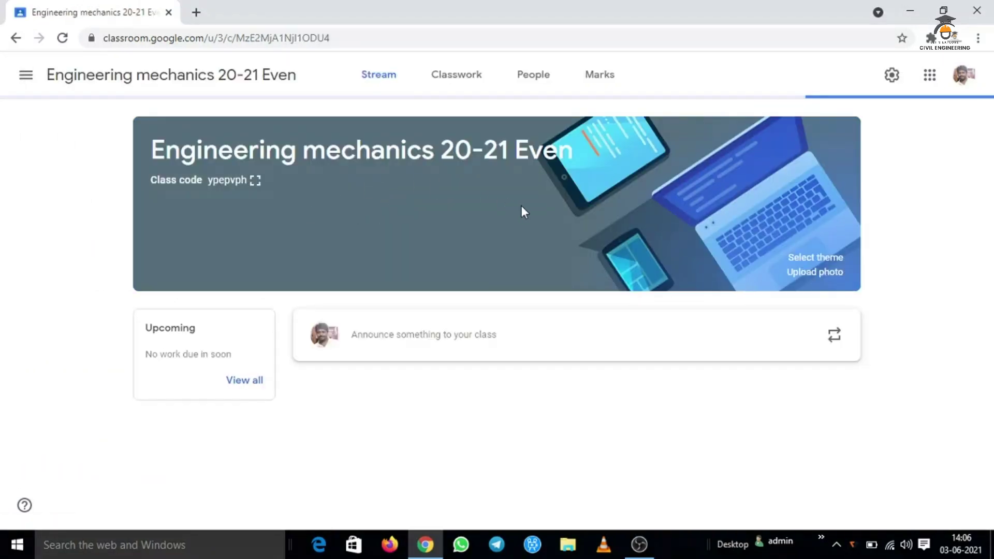
drag(521, 206, 572, 233)
drag(987, 136, 927, 182)
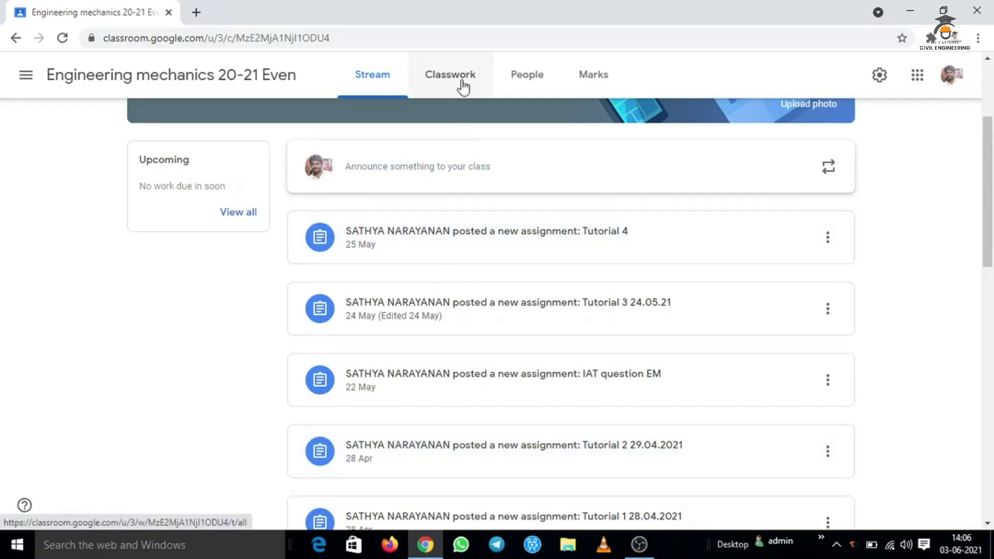
Step: Add a topic named 1 to the classwork of the Engineering mechanics 20-21 Even class
click(462, 86)
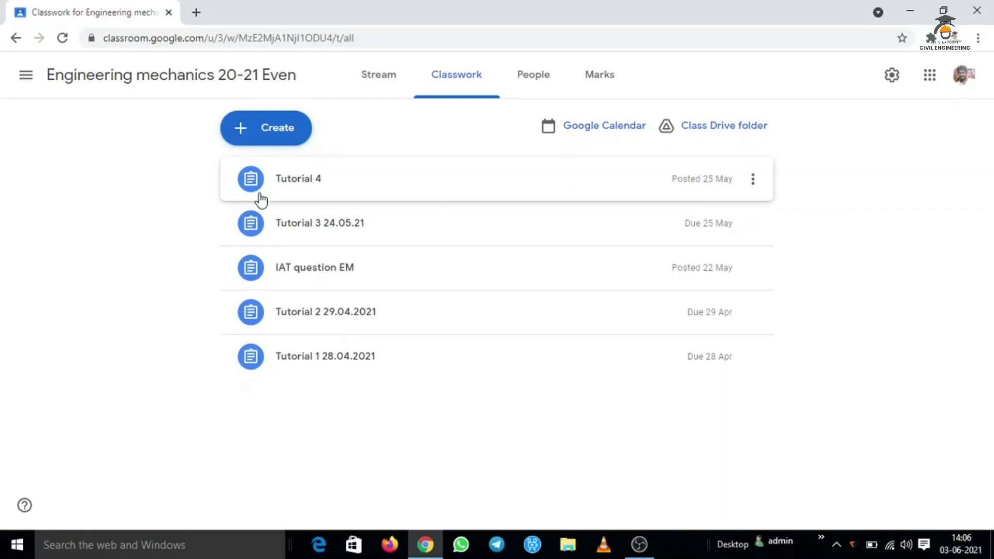
click(278, 136)
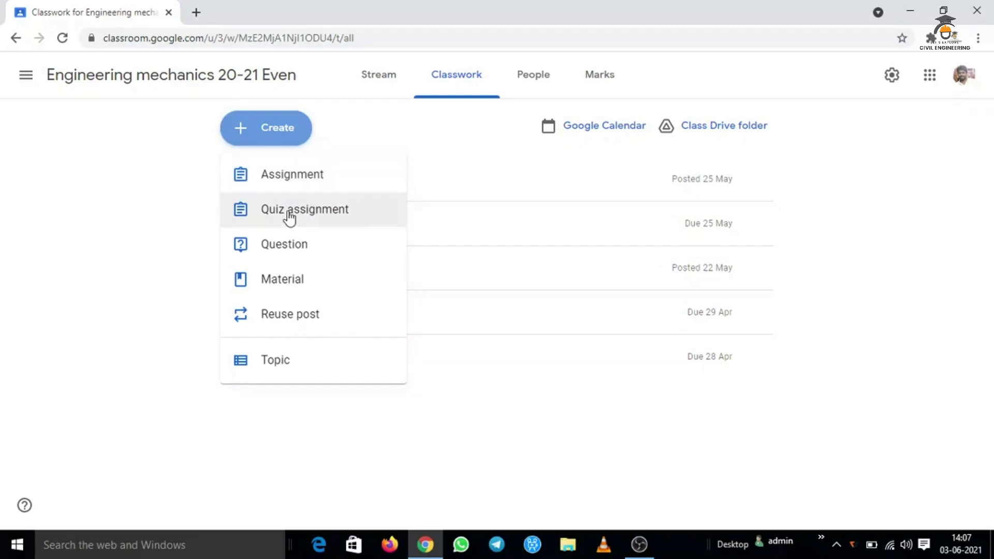
click(285, 365)
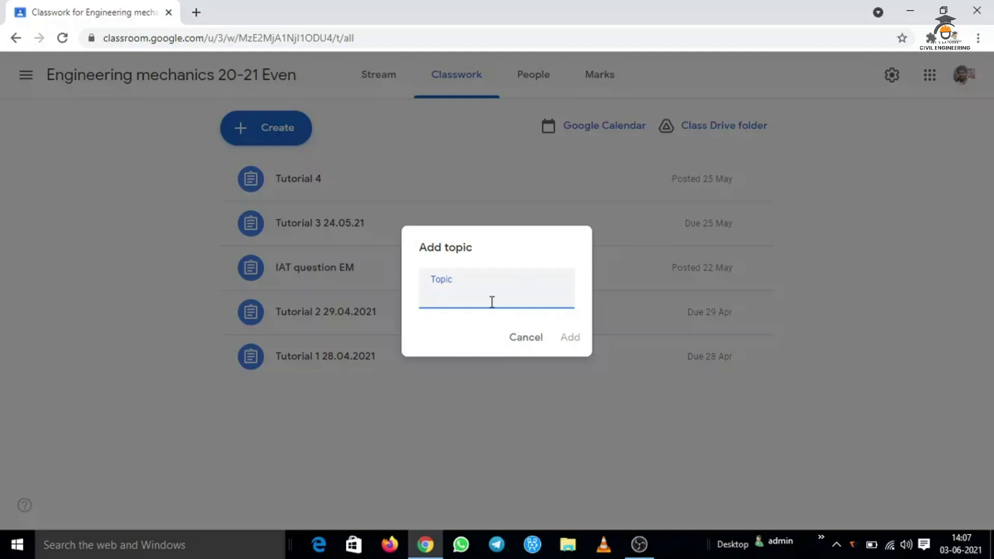
text(1)
click(570, 338)
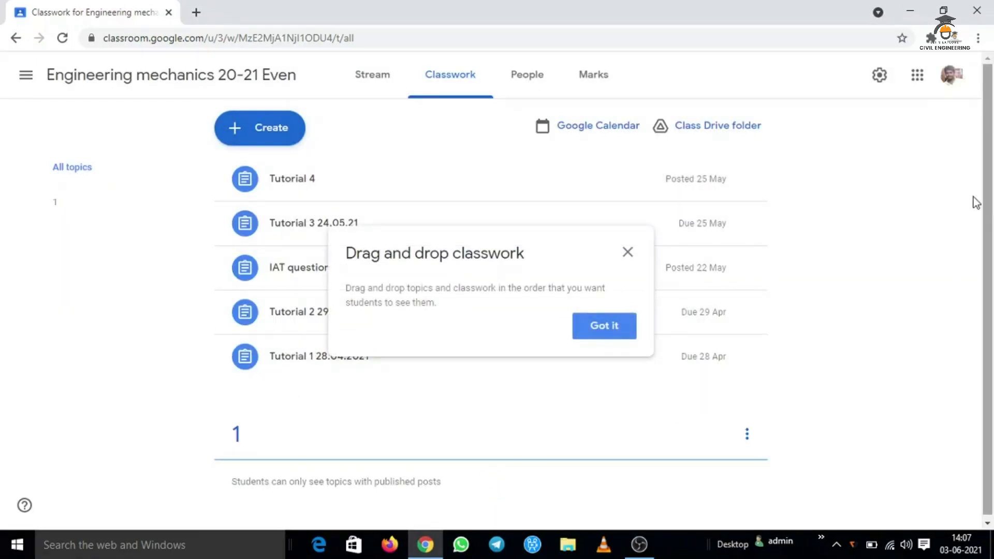
Step: Dismiss the drag-and-drop tip, view the page of topic 1, and return to the full classwork list
click(626, 253)
scroll(425, 406, down, 1)
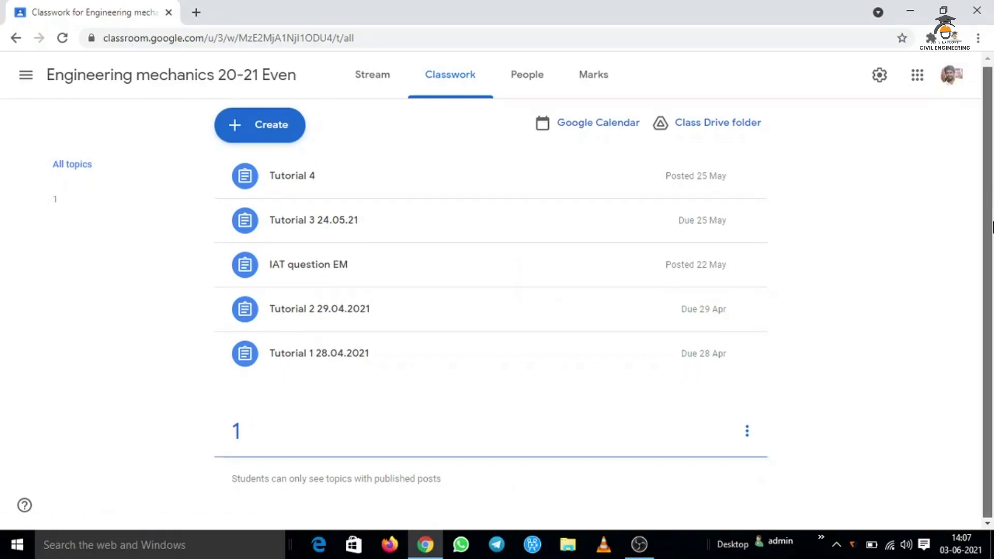
click(436, 432)
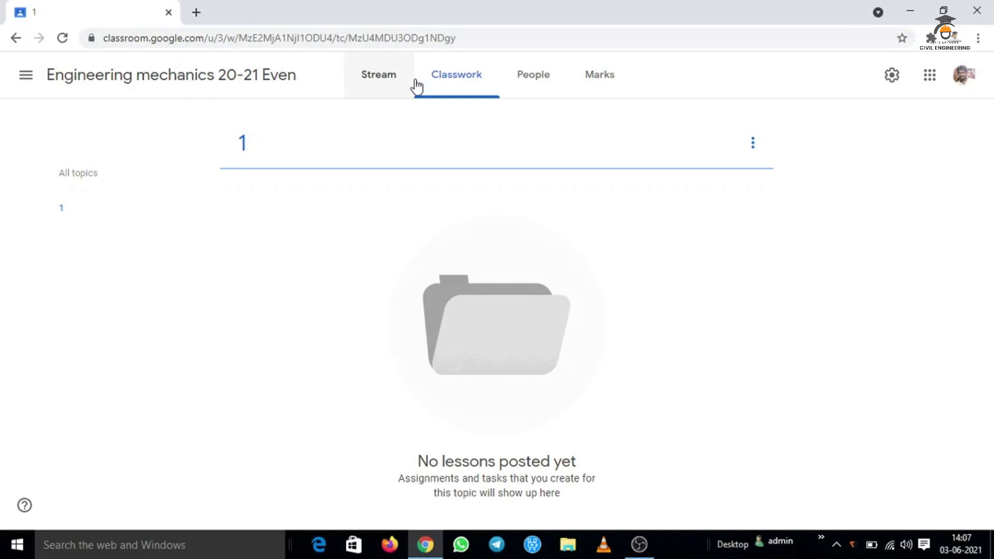
click(435, 87)
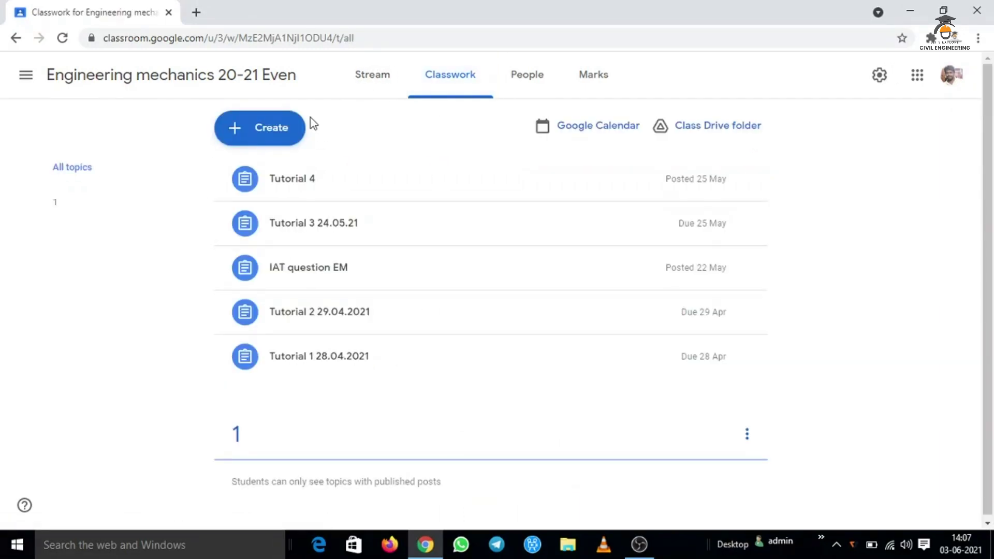
Step: Open a blank question form, examine its instructions field and answer types, and close it without posting
click(278, 128)
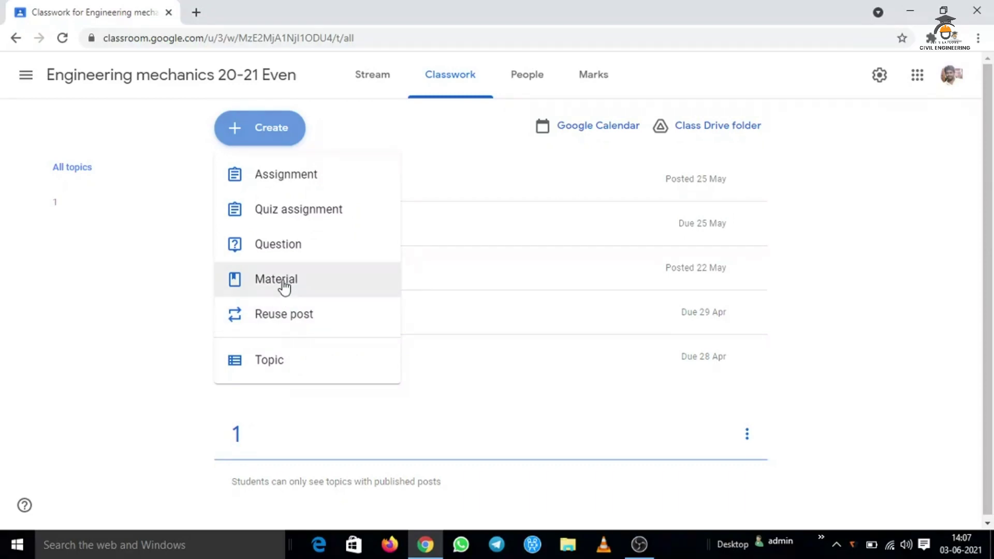
click(284, 248)
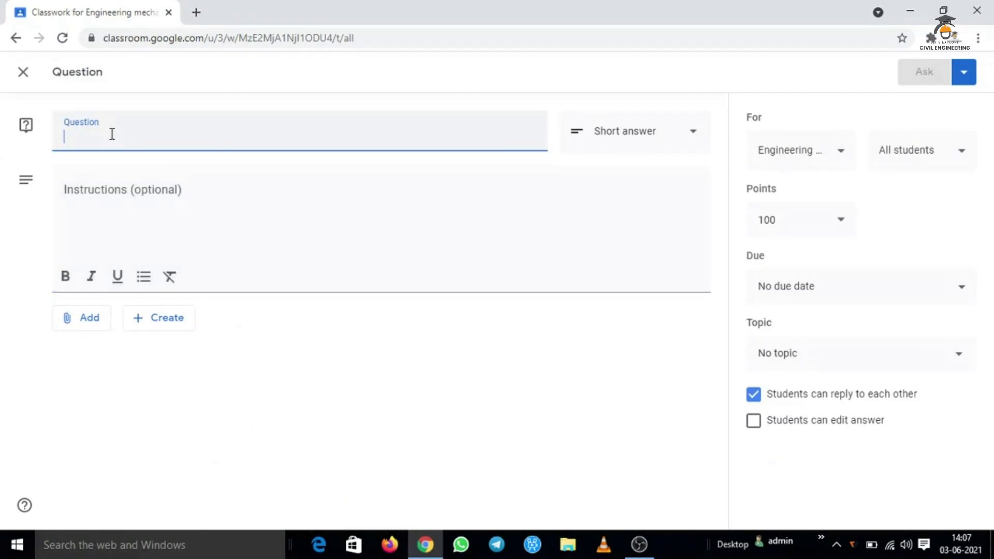
click(96, 192)
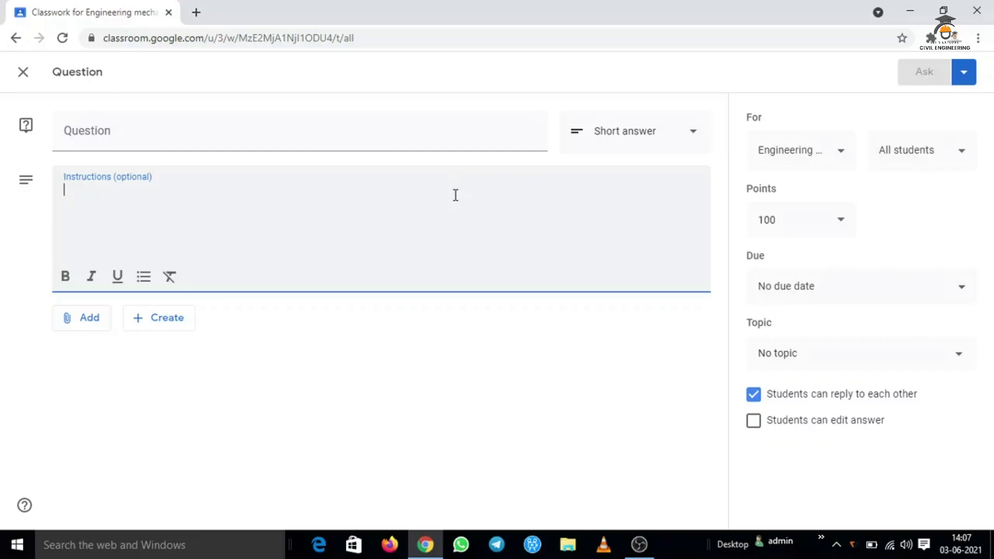
click(643, 140)
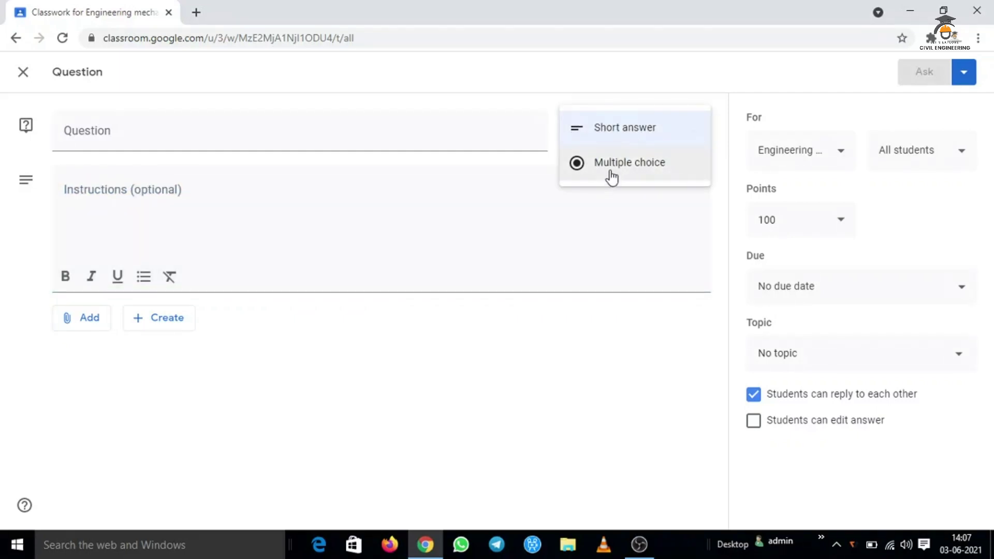
click(545, 71)
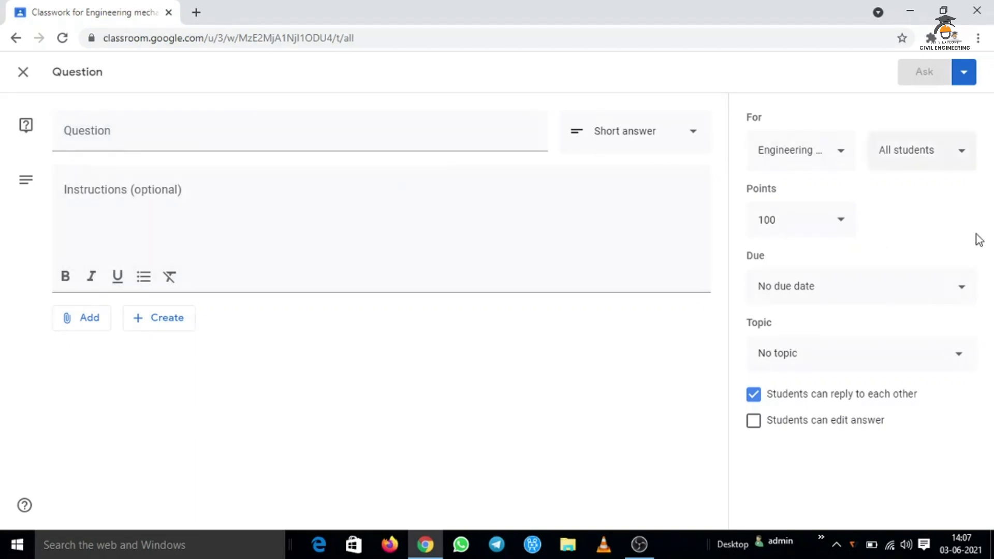
click(23, 77)
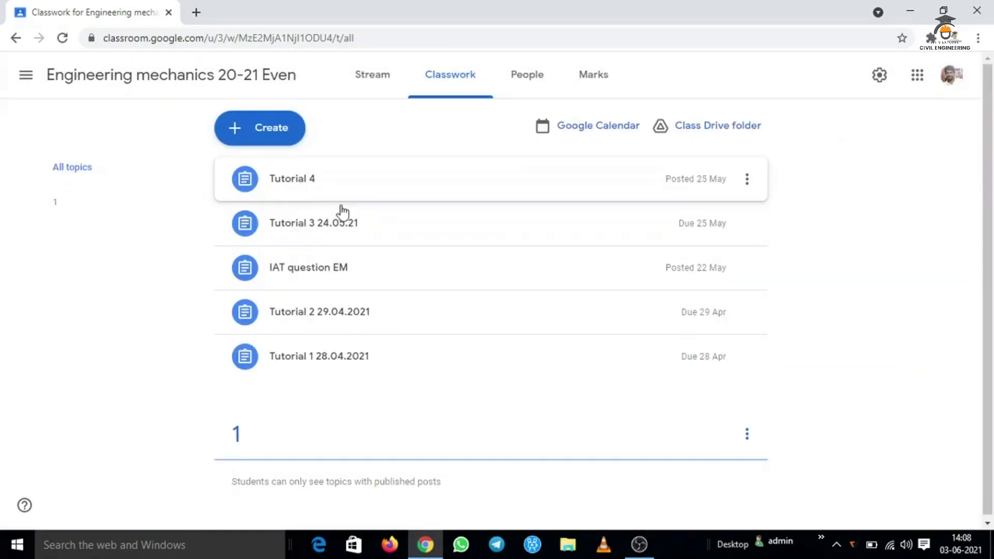
Step: Open a new quiz assignment form to view its attached blank quiz, and close the form
click(268, 140)
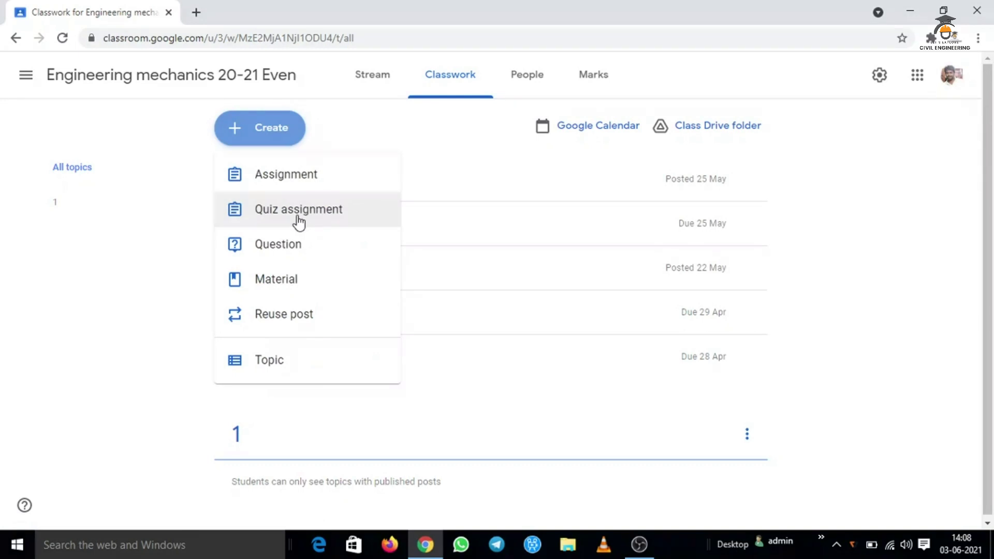
click(298, 217)
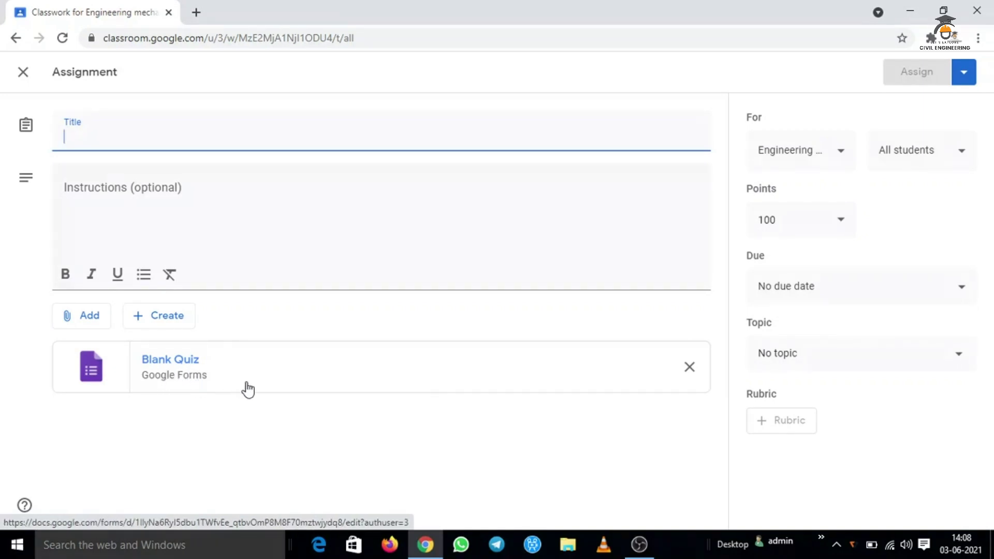
click(24, 73)
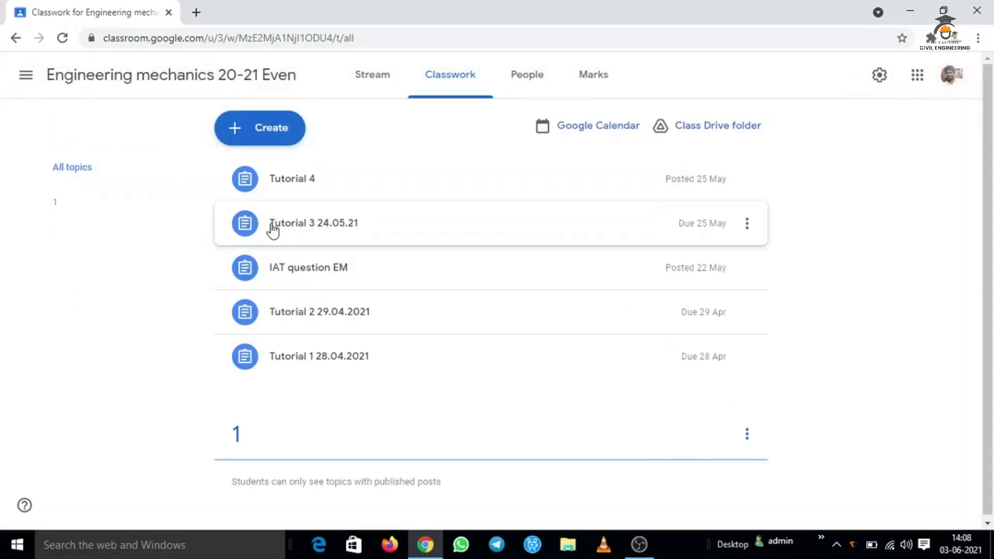
Step: Start a new assignment titled "Anna University End Semester Exam"
click(261, 137)
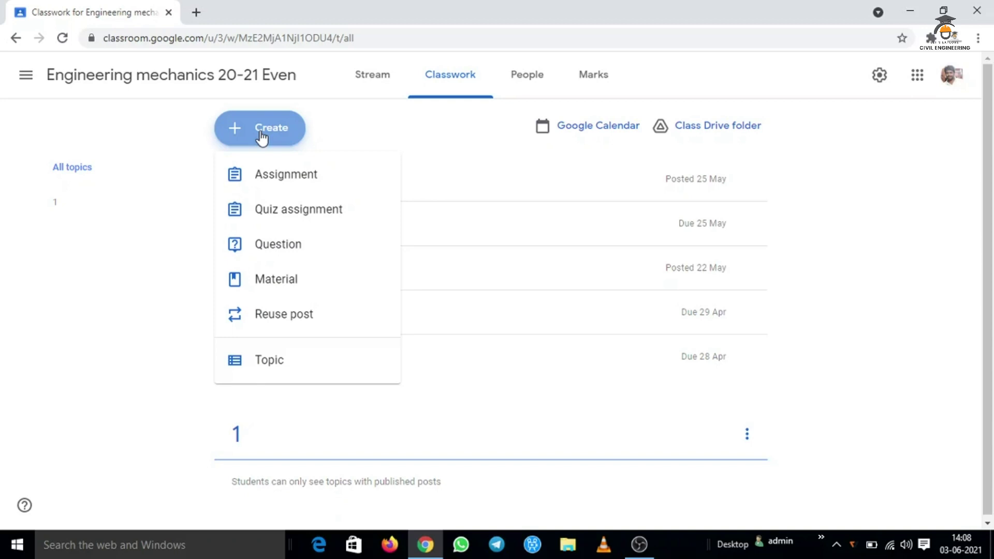
click(274, 179)
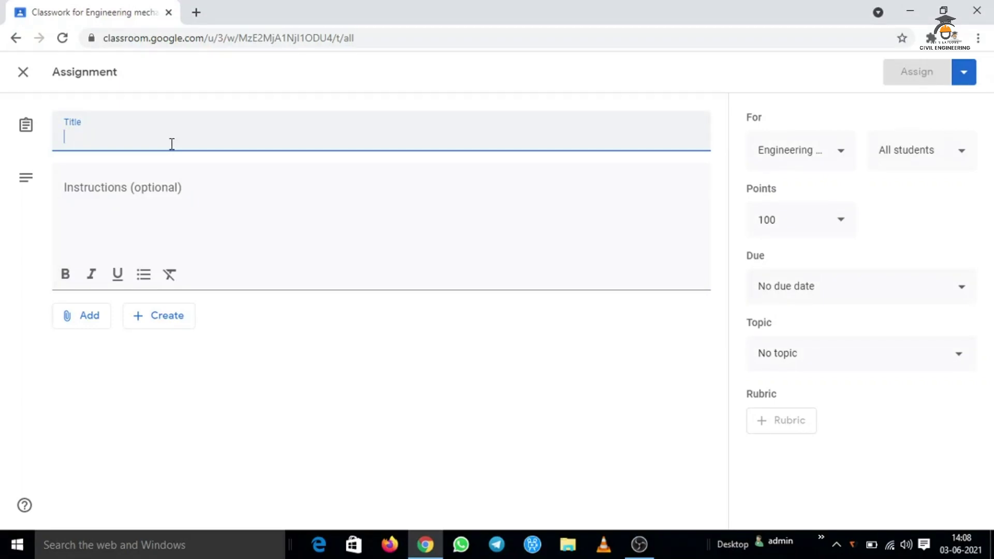
text(Anna University)
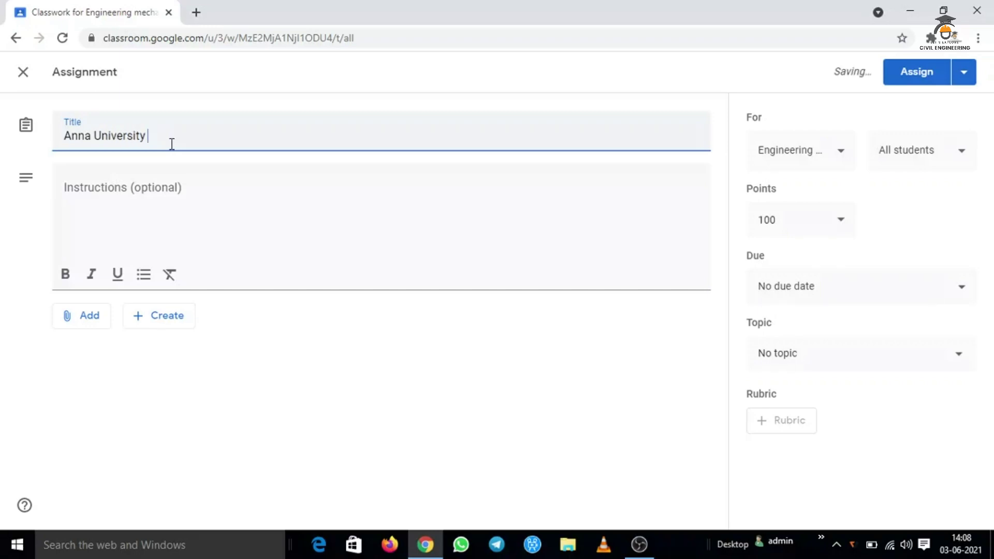
text( SeEnd Semester Exam)
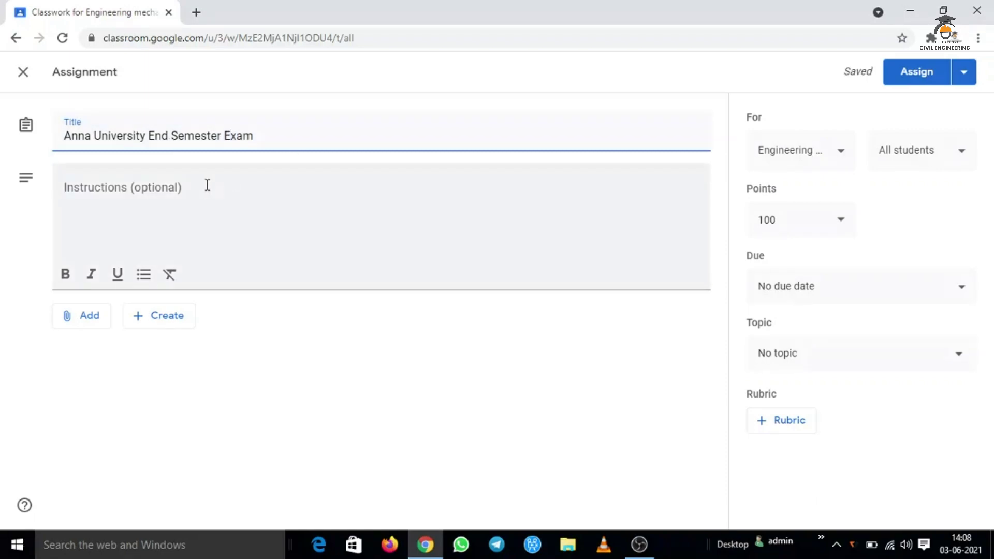
Step: Enter the assignment instructions "1. Scan the copy including filled annexure 1 and send it before 1.30 pm"
click(191, 189)
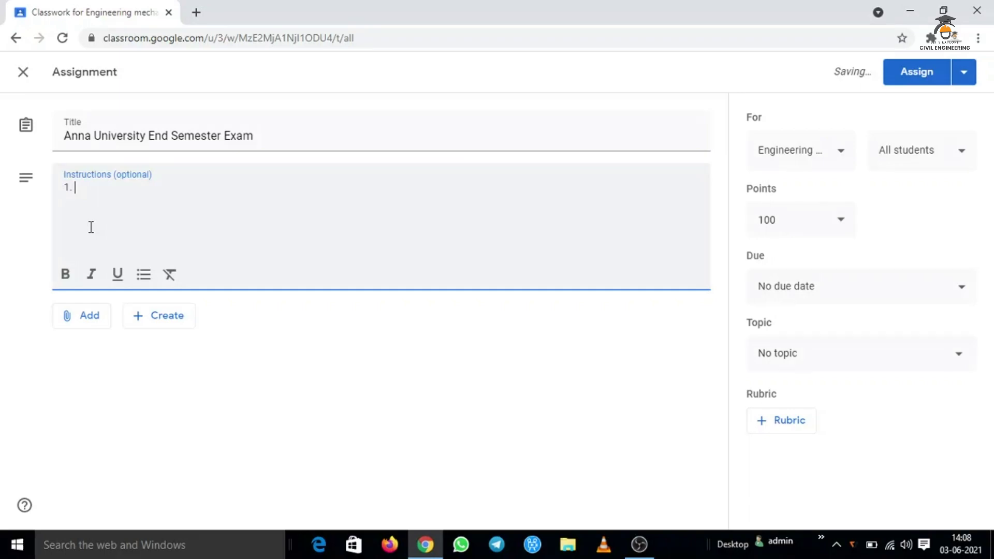
text(Scan the copy in)
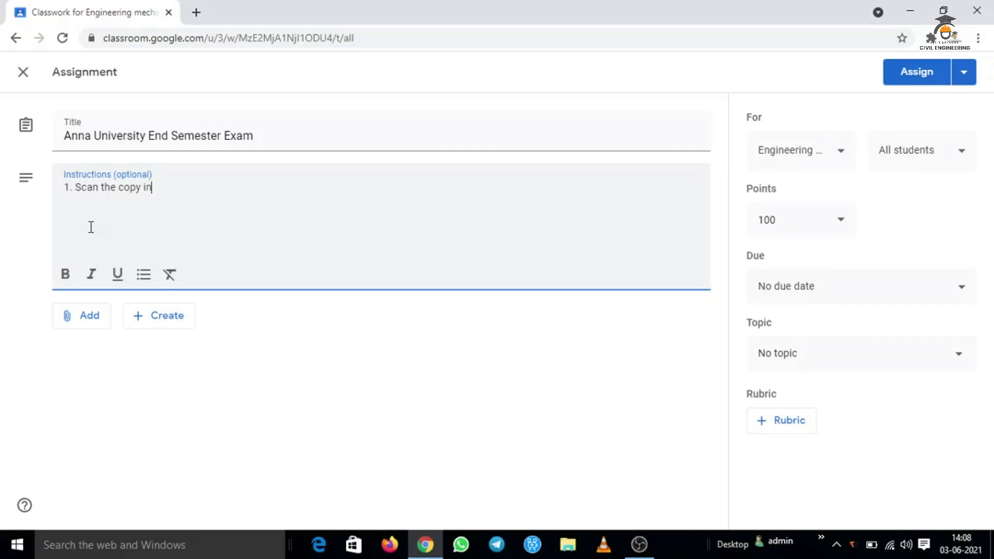
text(cluding filled annexure 1)
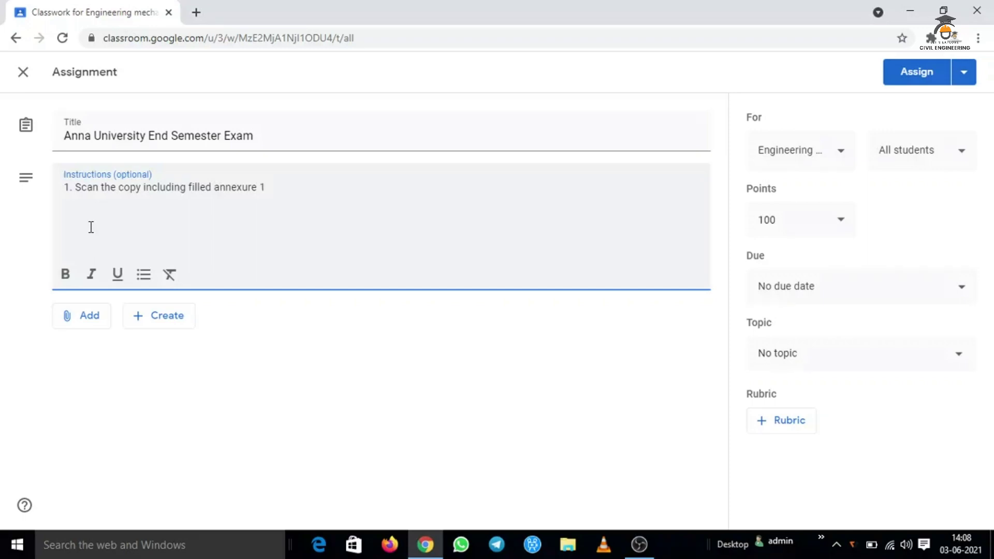
text(end it)
text(before 1)
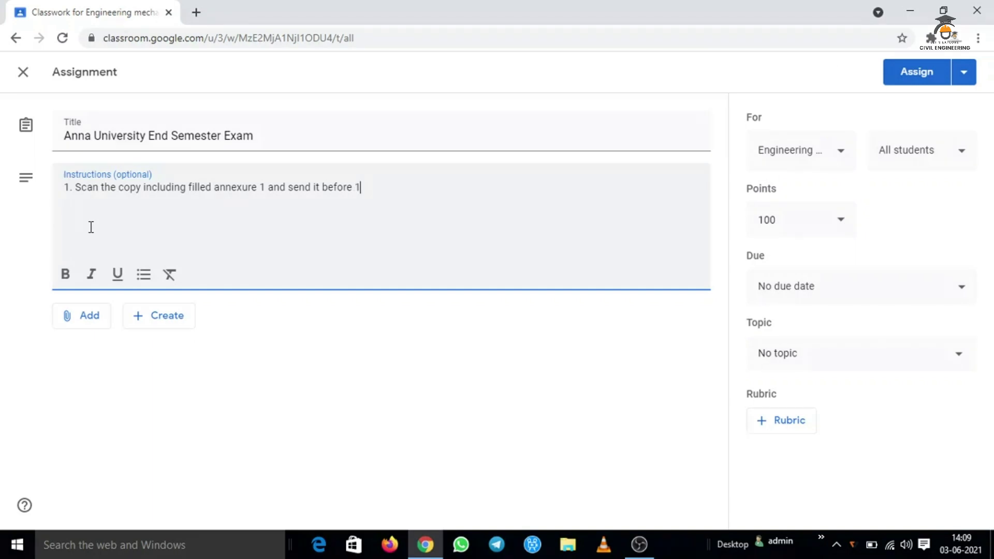
text(.30 pm)
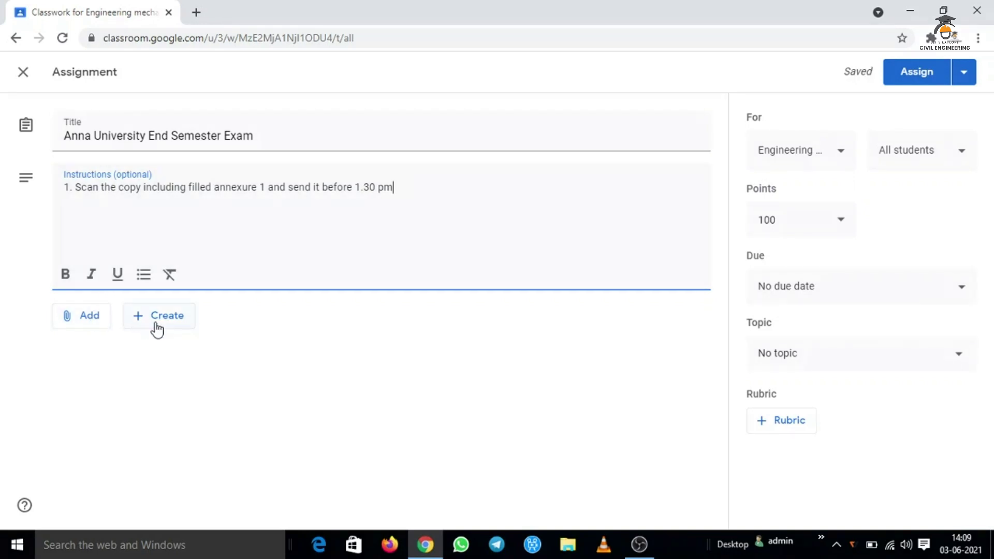
Step: Attach ME2151-May-June-2013.pdf from the Old Semesters folder on the computer, with access set to "Students can view the file"
click(75, 318)
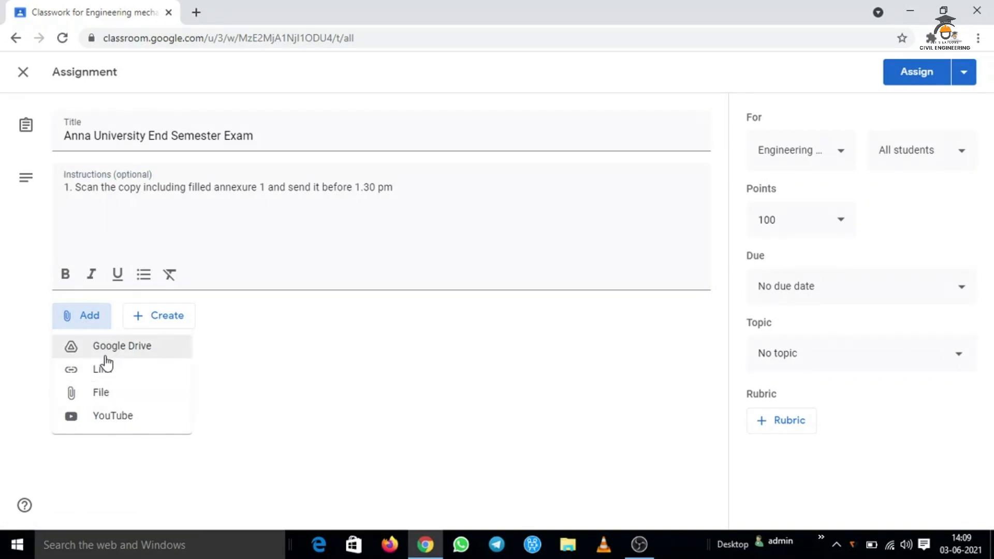
click(99, 392)
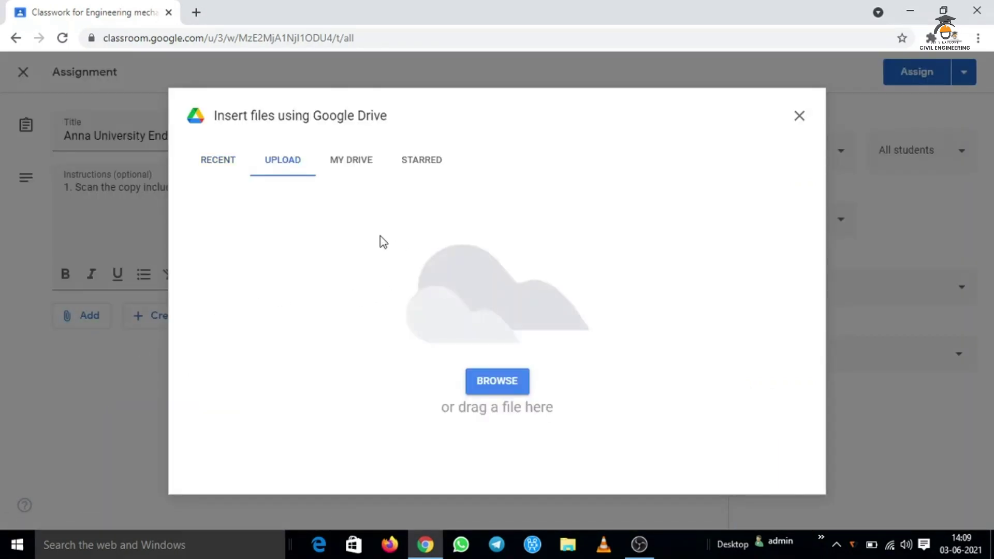
click(489, 379)
scroll(531, 305, down, 1)
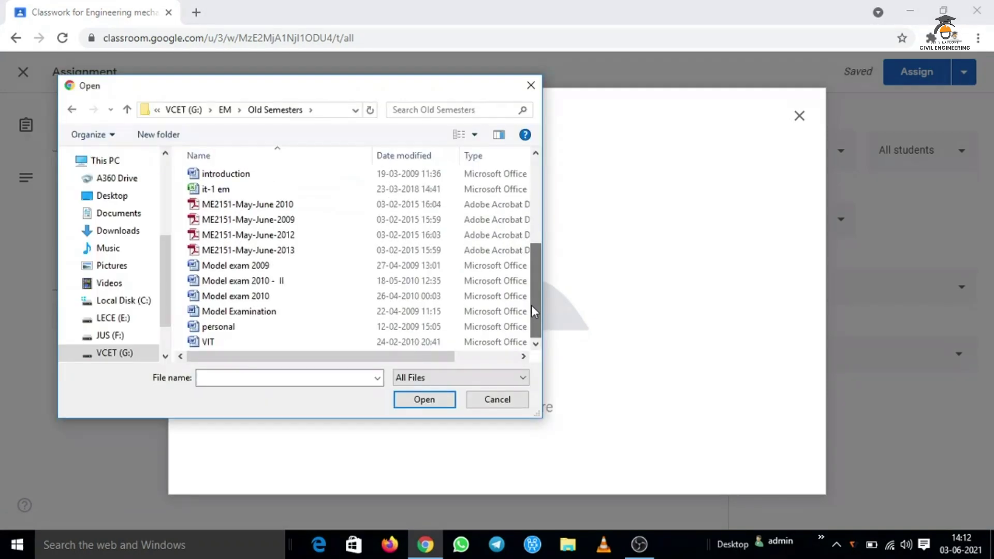
double_click(304, 253)
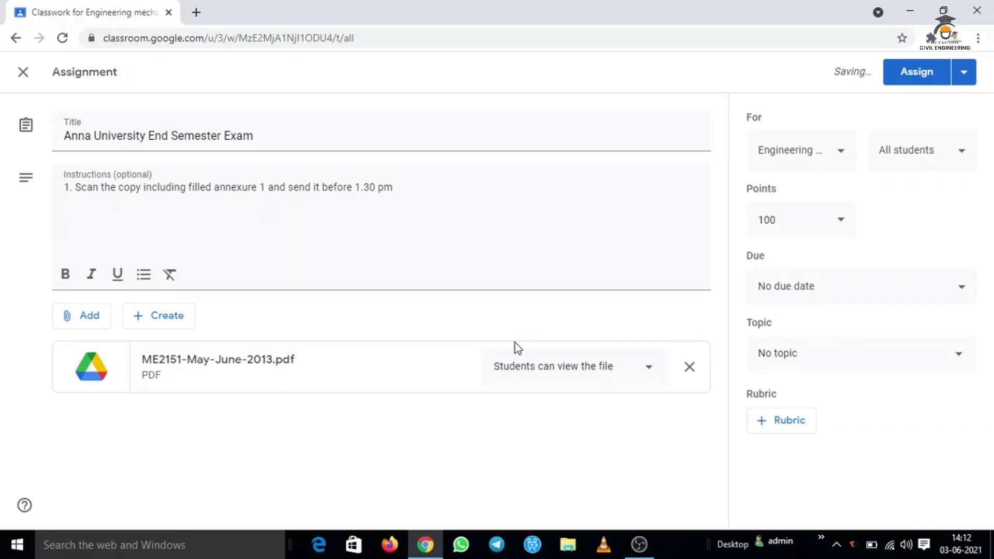
click(649, 365)
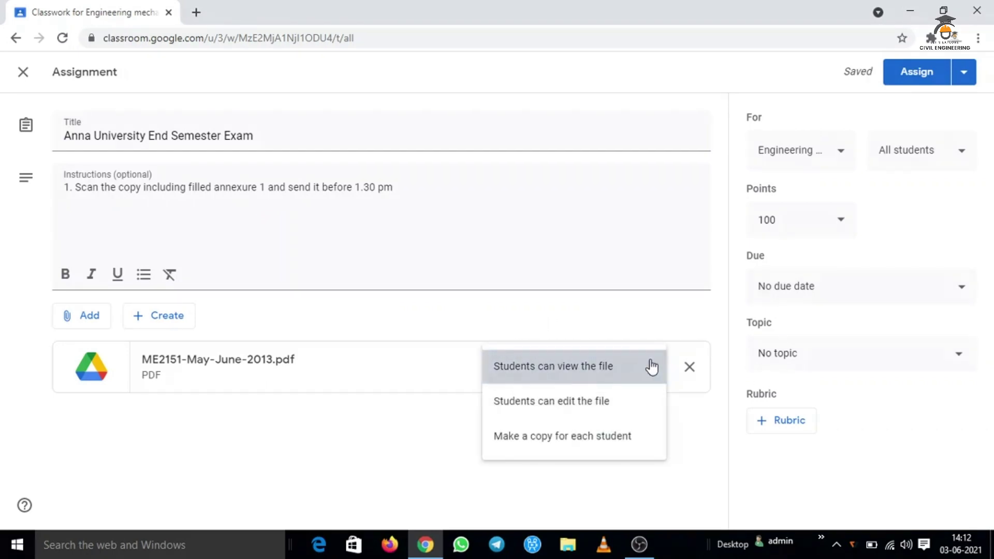
click(650, 366)
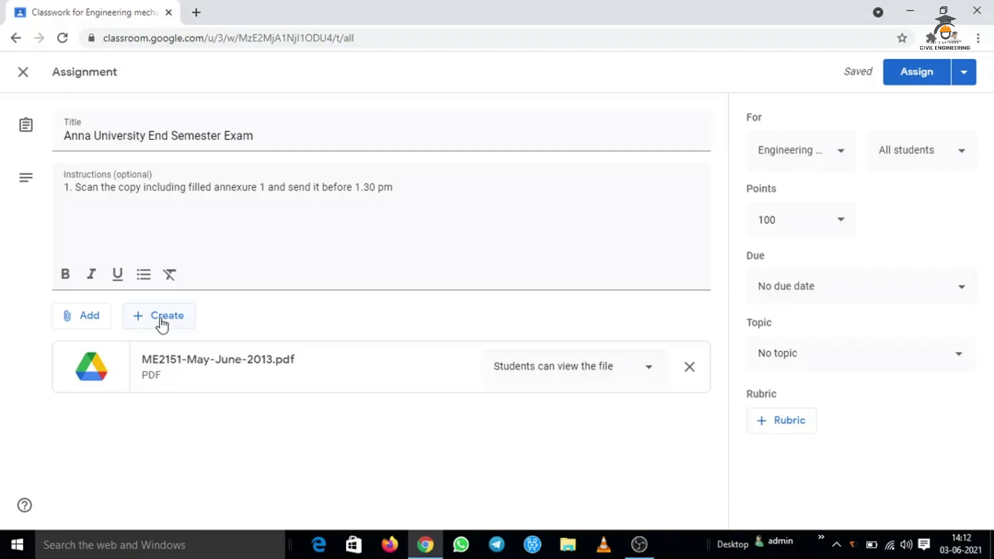
Step: Look at the file types that can be created for the assignment and at its class selection
click(161, 322)
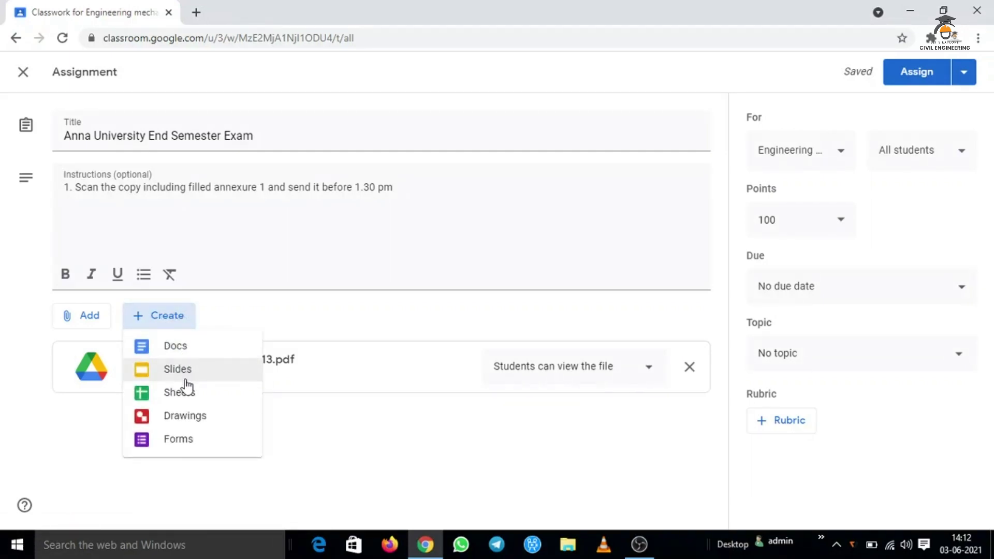
click(236, 324)
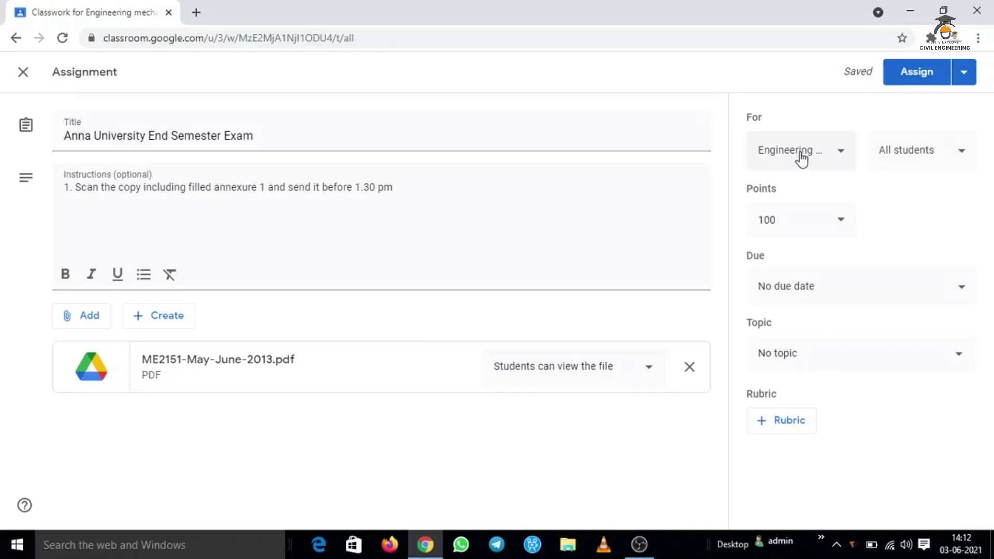
click(801, 155)
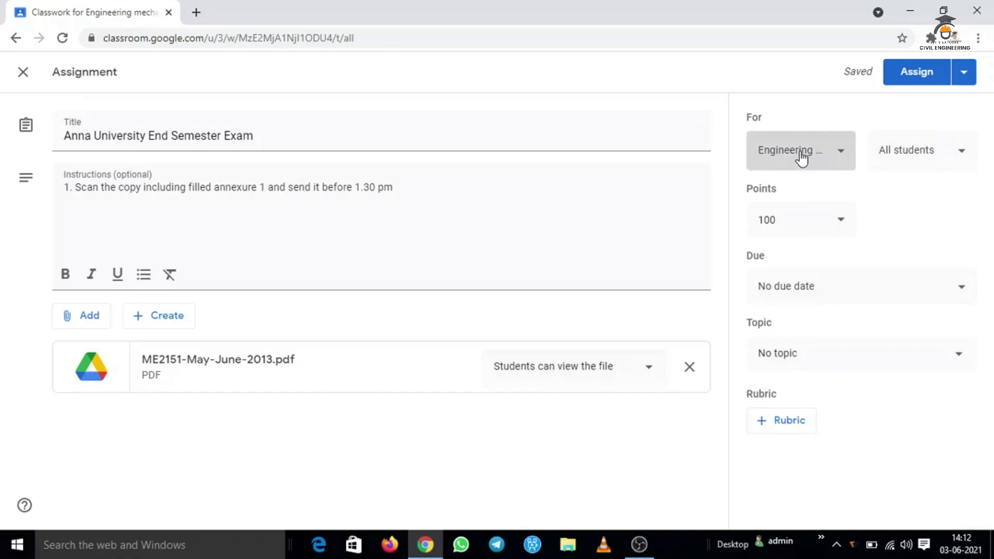
click(877, 108)
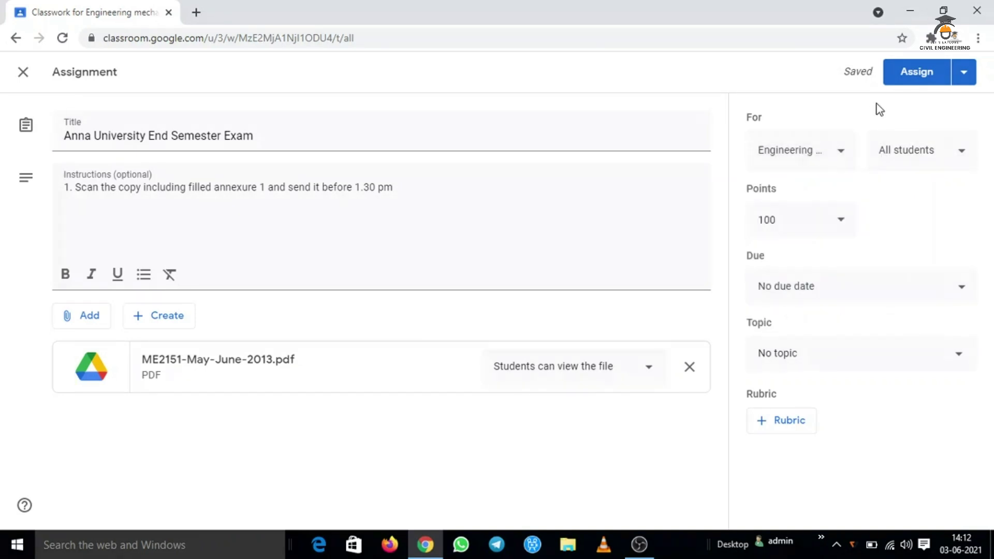
Step: Set the assignment's due date to 07-Jun-2021 and its due time to 01.30 pm
click(801, 289)
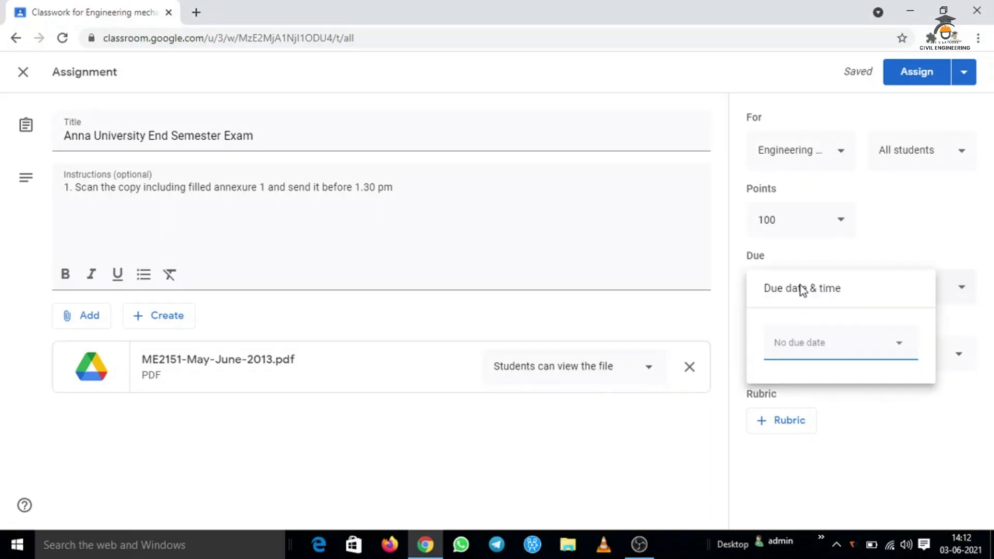
click(825, 354)
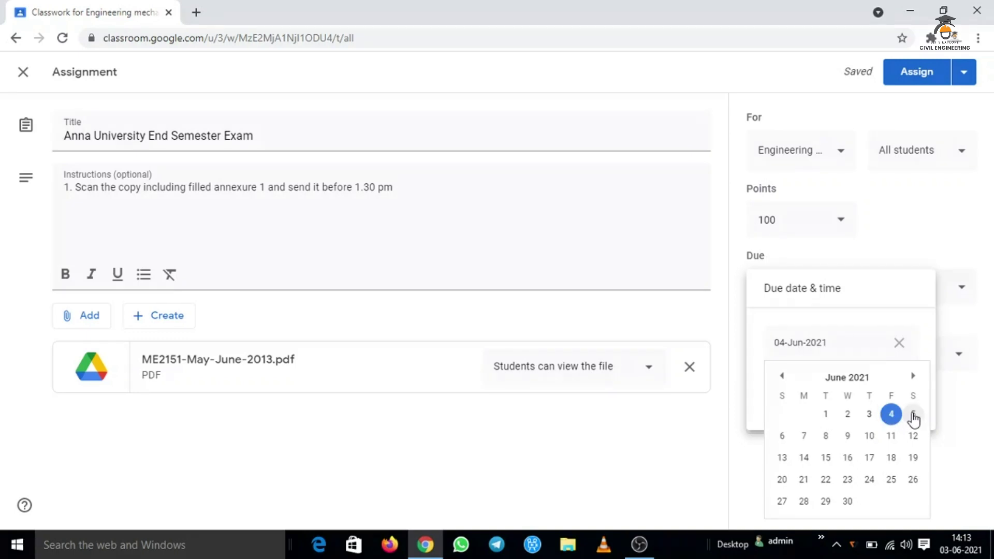
click(804, 437)
click(774, 389)
text(01.30 pm)
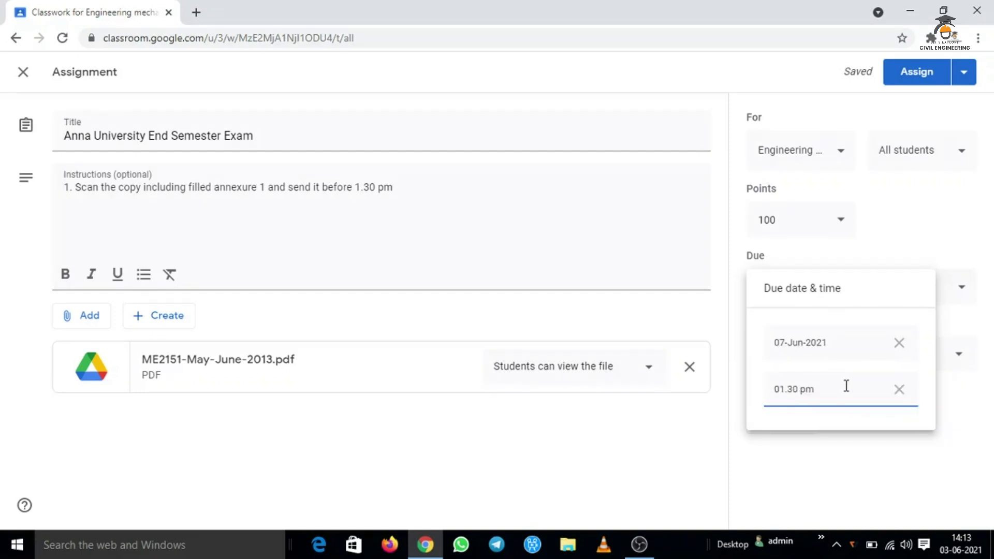
click(899, 250)
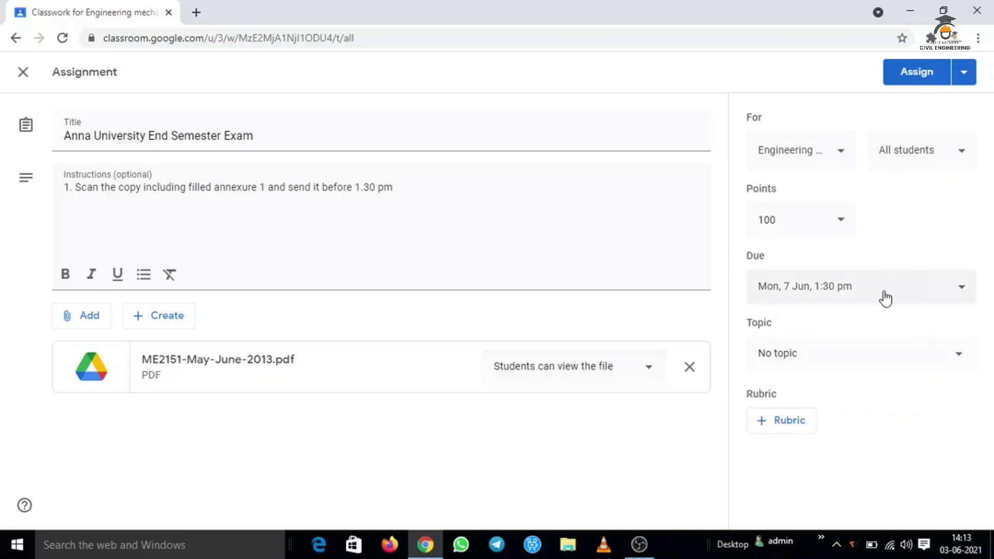
Step: Look at the topic choices available for the assignment, leaving it without a topic
click(806, 358)
click(697, 434)
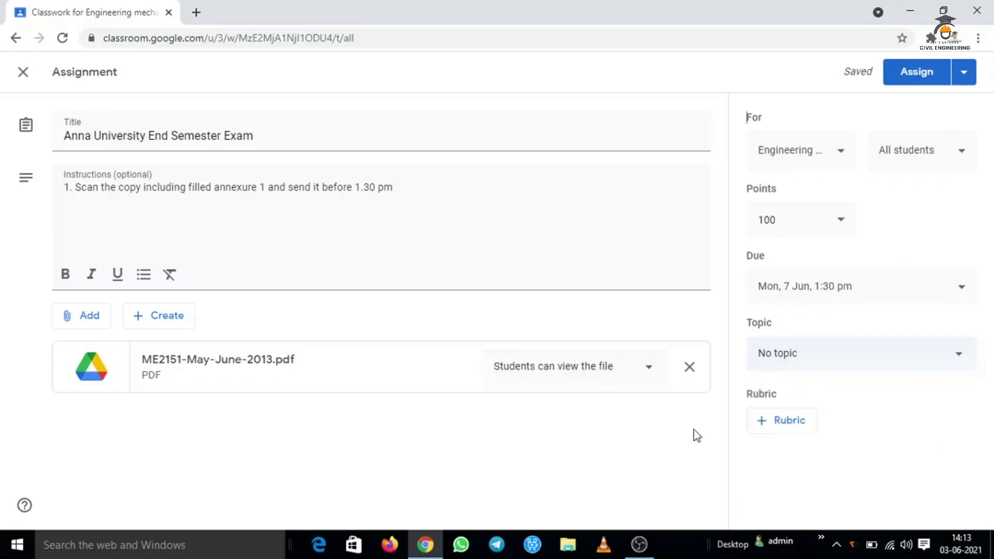
click(801, 361)
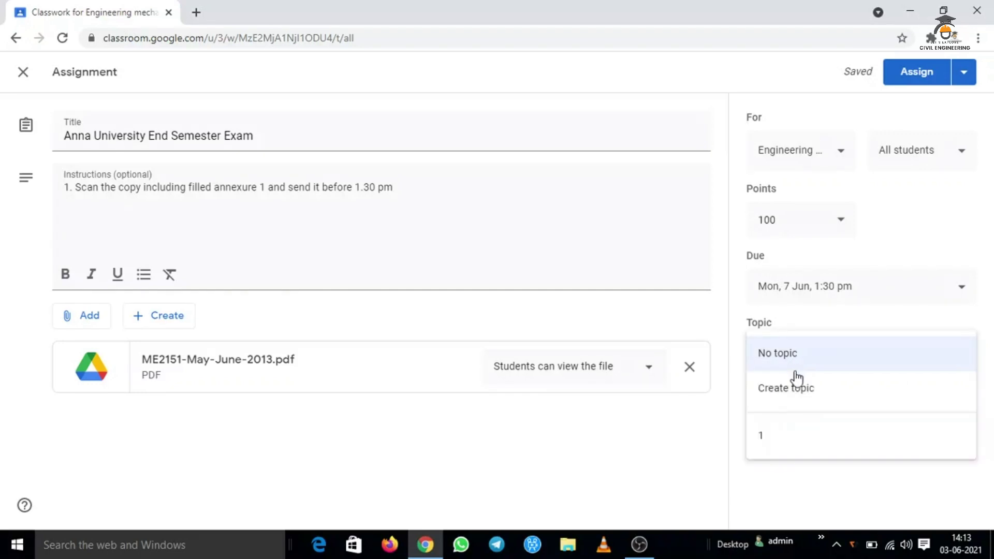
click(696, 453)
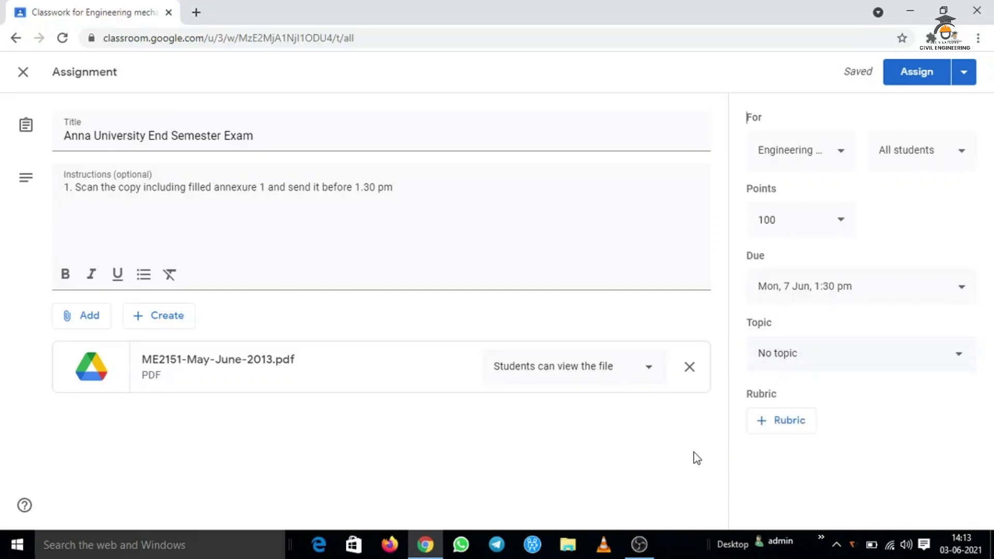
Step: Look at the ways to add a rubric and at the blank rubric form, and discard the new rubric
click(796, 434)
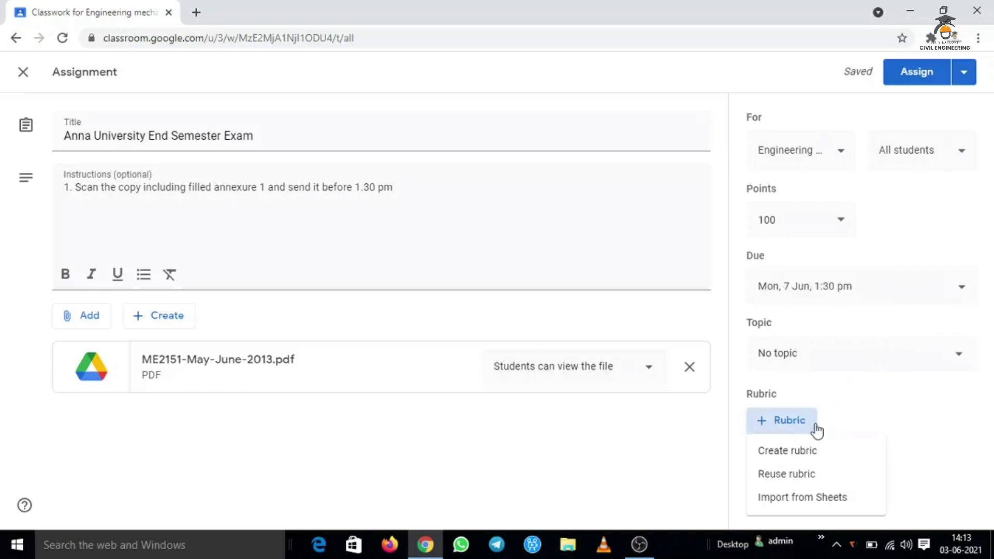
click(792, 452)
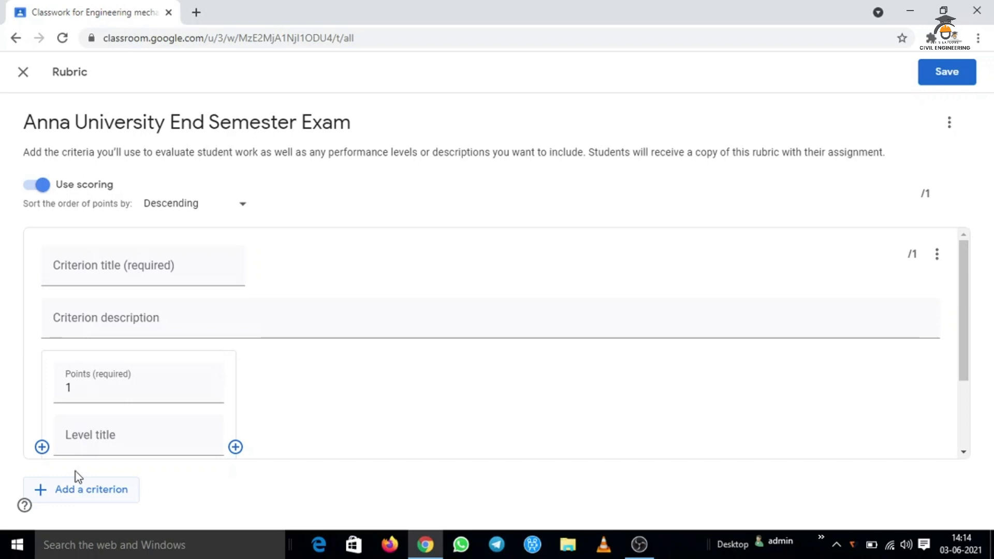
click(24, 72)
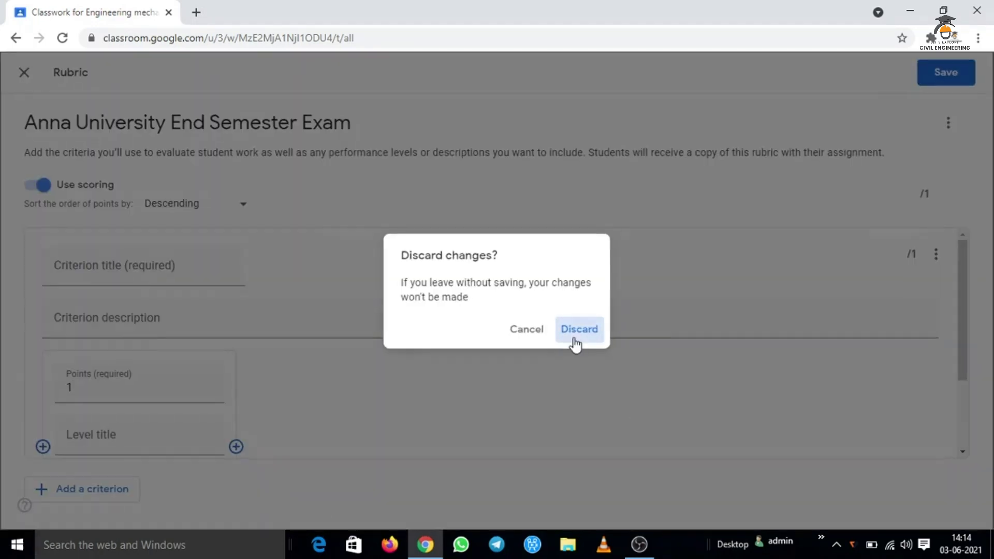
click(576, 342)
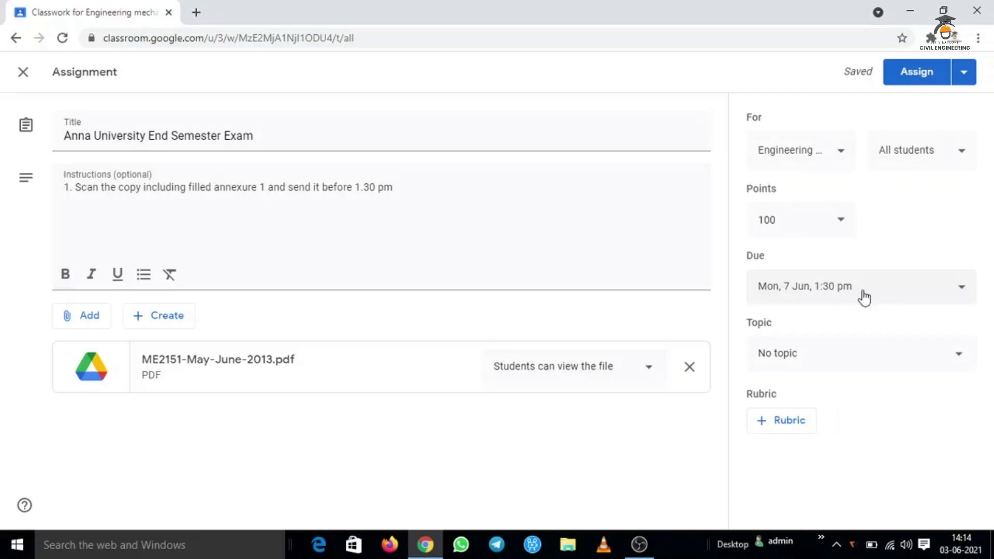
Step: Assign the Anna University End Semester Exam to all students of the Engineering mechanics class
click(917, 73)
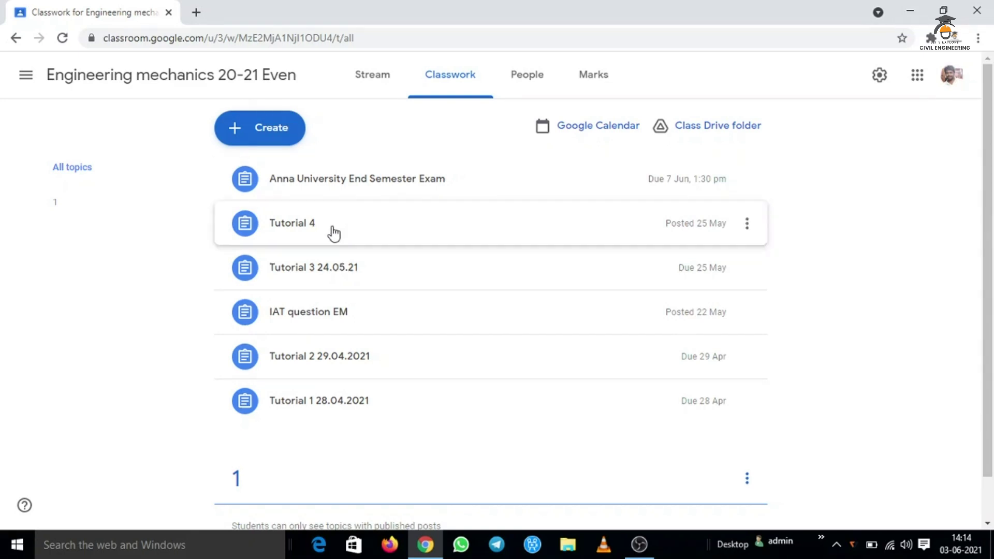
click(331, 312)
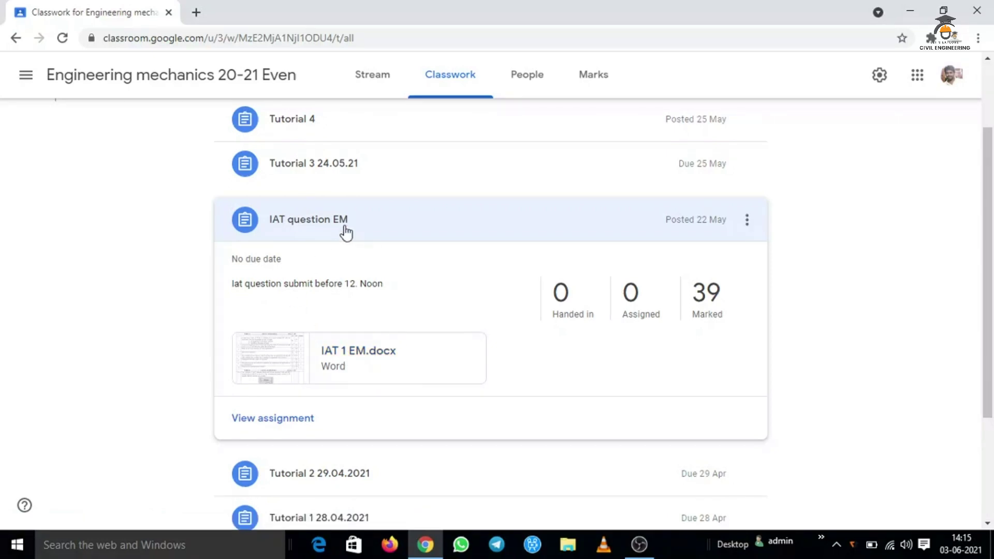
click(342, 225)
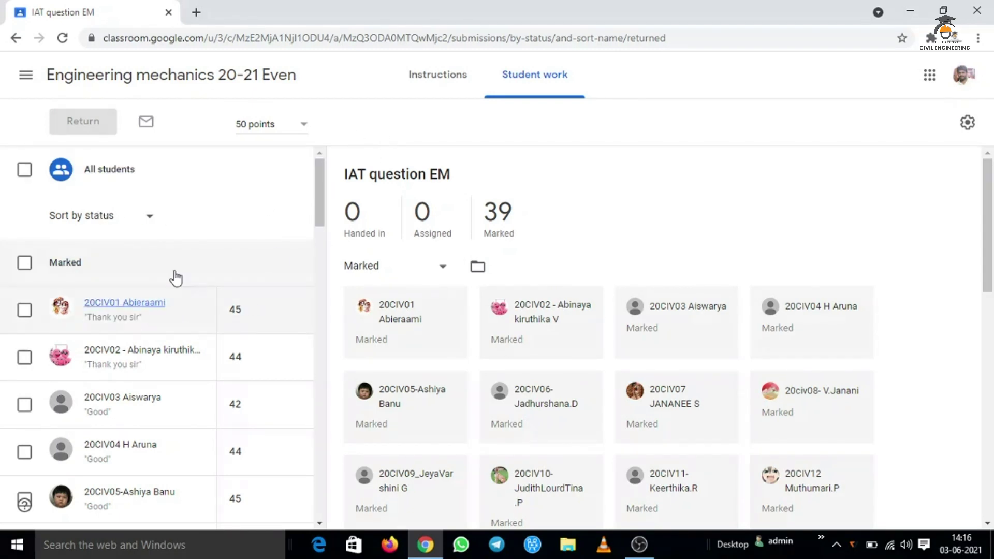
click(114, 310)
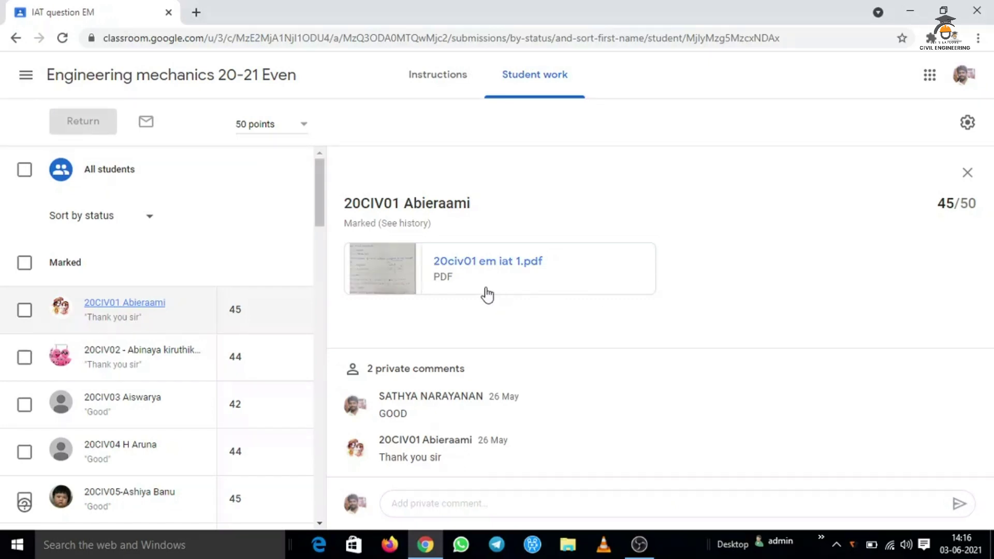
click(482, 262)
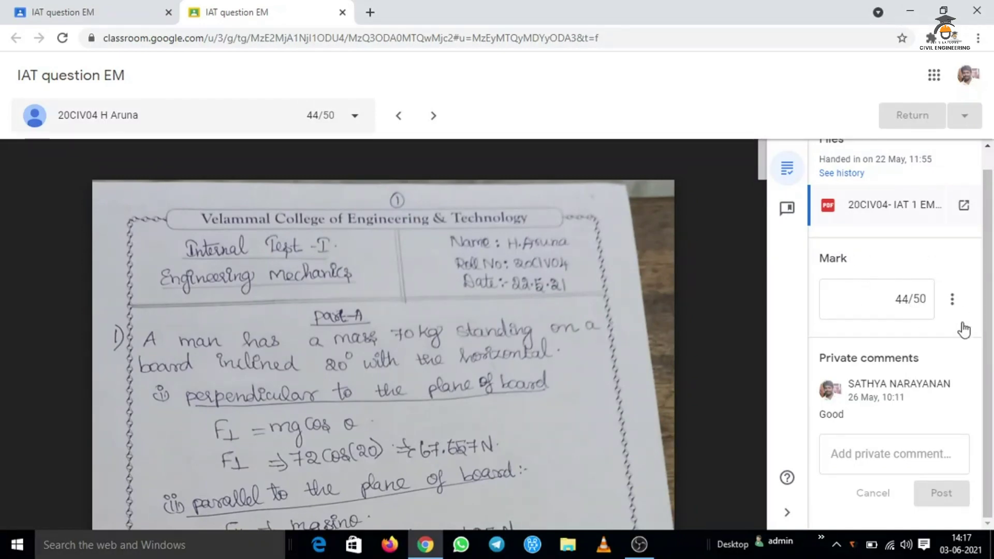
Step: Look through the answer pages of 20CIV04- IAT 1 EM .pdf and open the next student's submission
mouse_move(709, 220)
drag(764, 168, 763, 241)
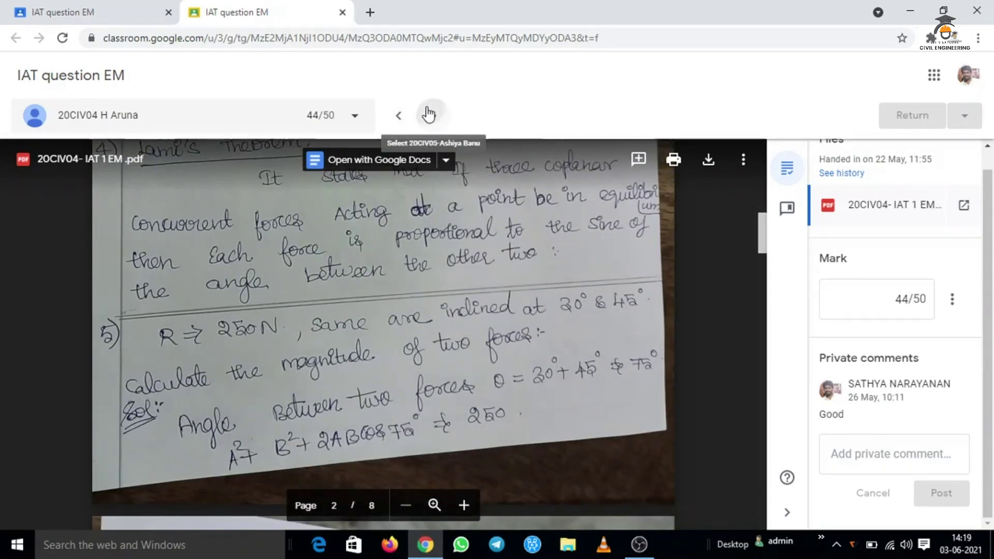
click(431, 114)
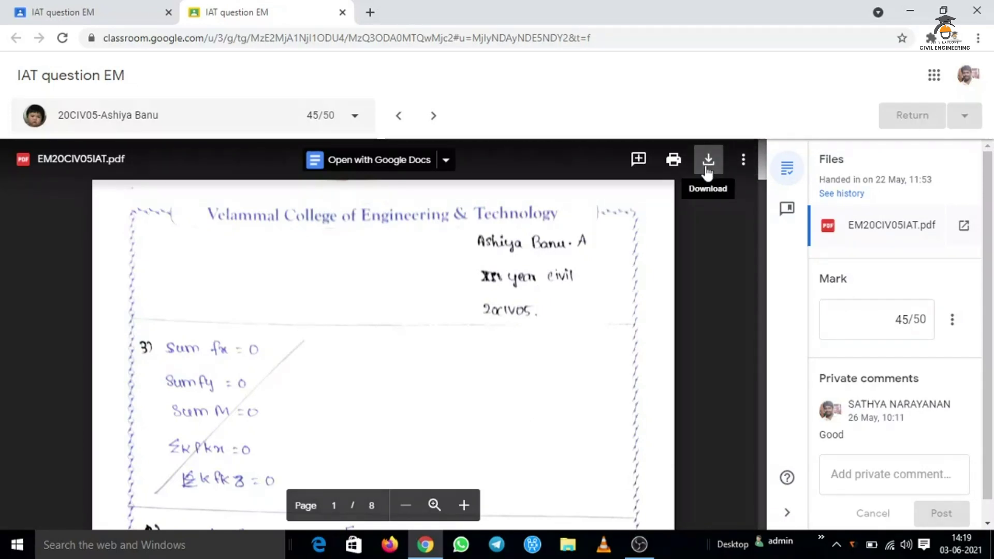
Step: Return to the IAT question EM student work overview, look through all submissions, and go back to the class stream
key(ctrl+shift+Tab)
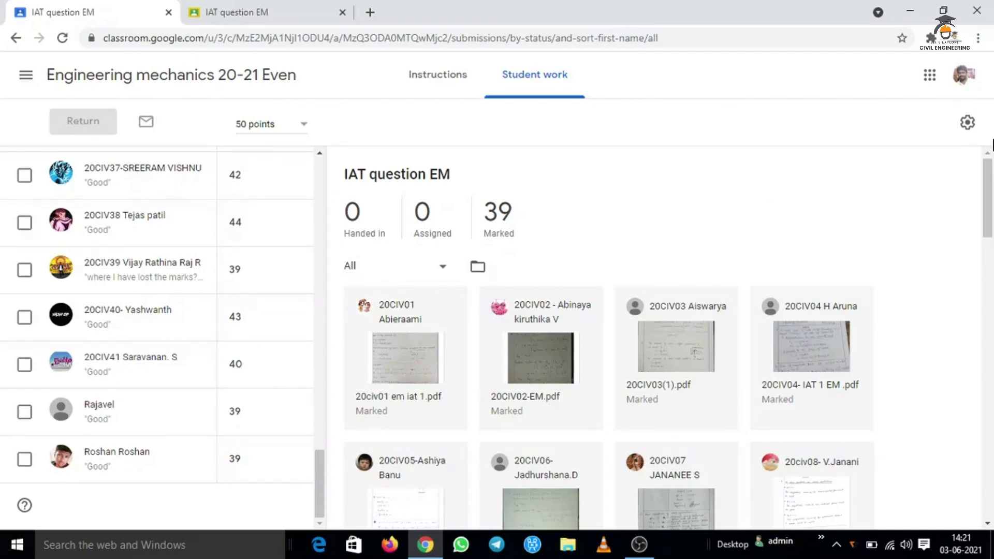
drag(989, 164, 989, 344)
scroll(989, 345, up, 10)
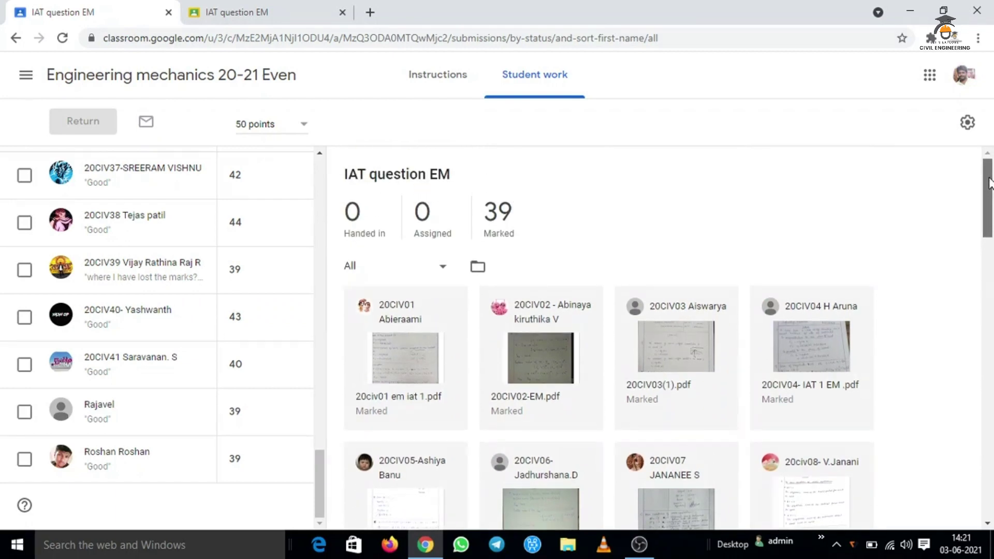
key(alt+Left)
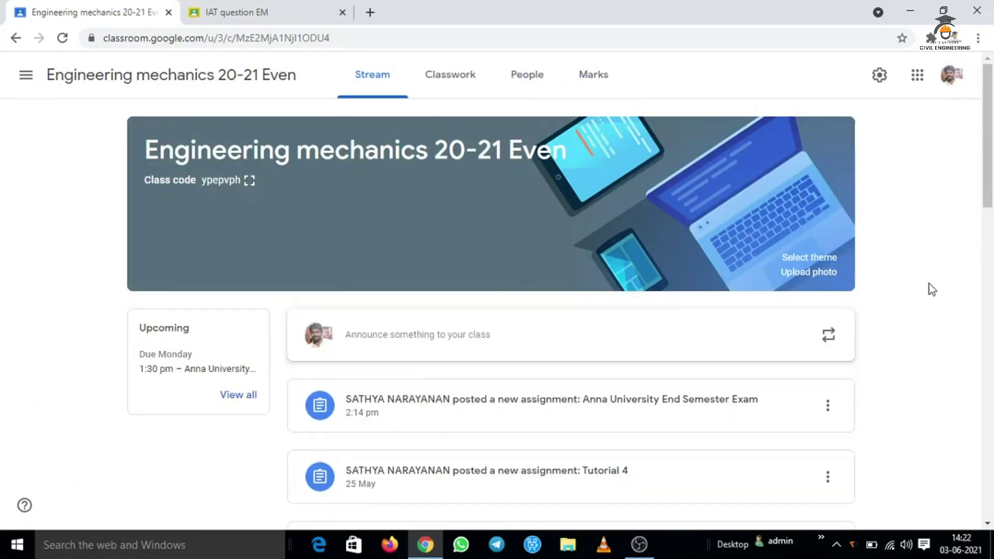